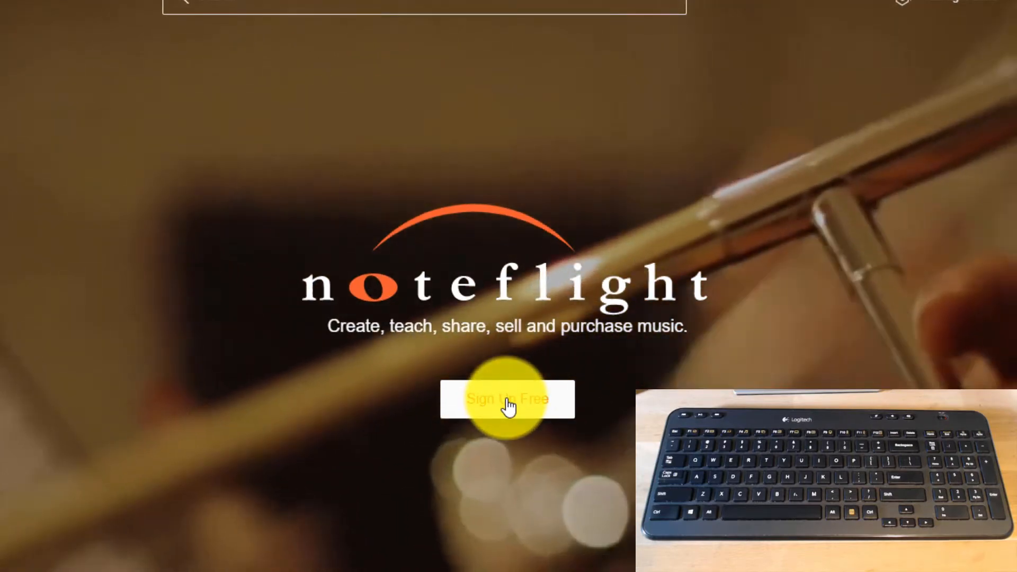
- Start the free sign-up and complete the image check by selecting the squares with traffic lights
left_click(506, 402)
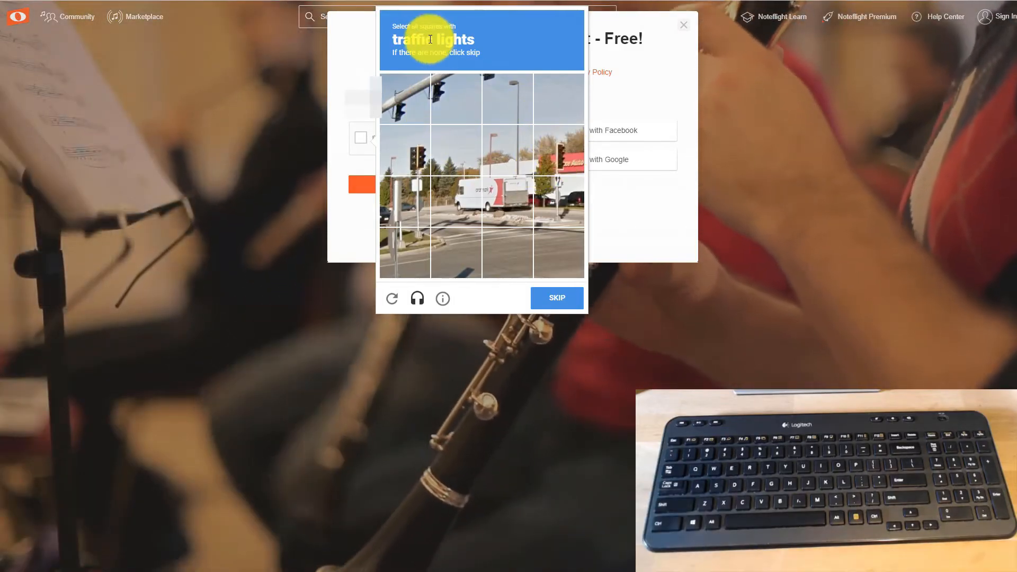
left_click(421, 151)
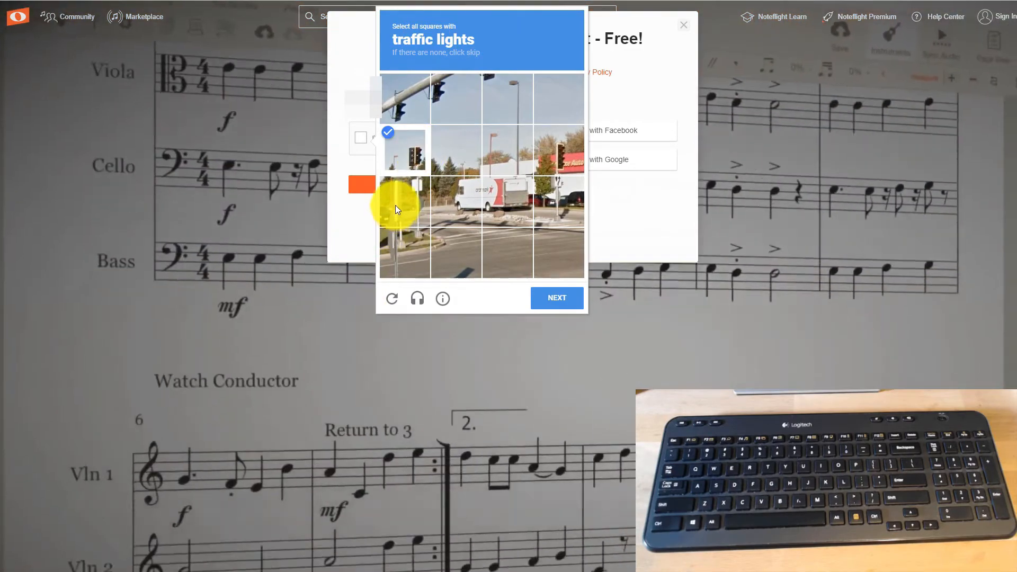
left_click(400, 201)
left_click(403, 247)
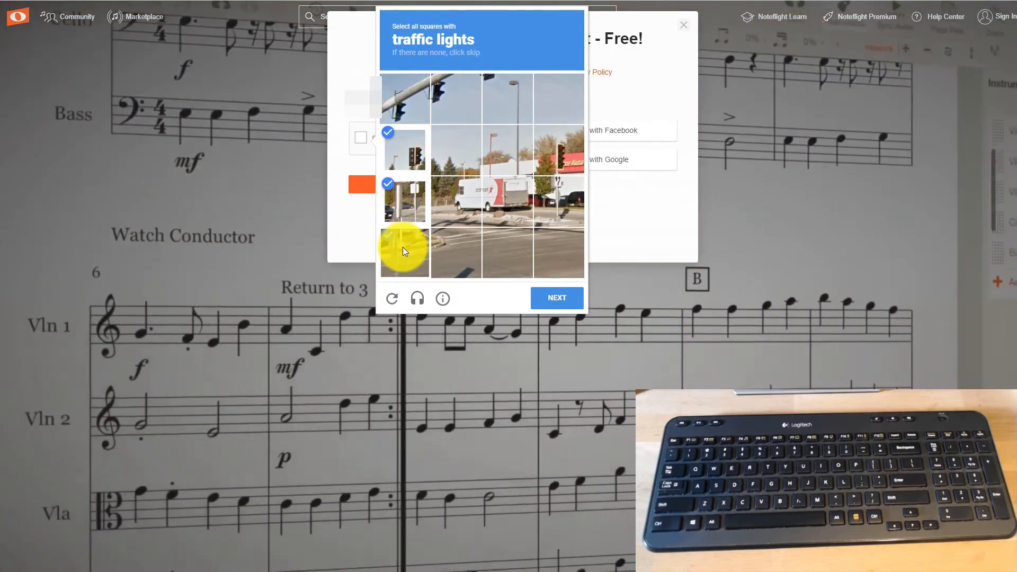
left_click(570, 130)
left_click(558, 198)
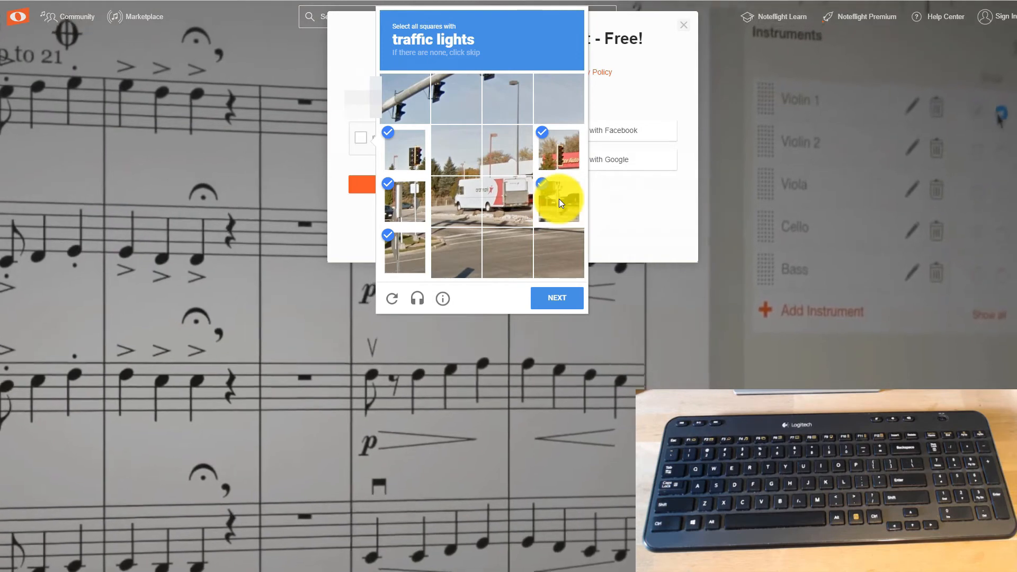
left_click(557, 297)
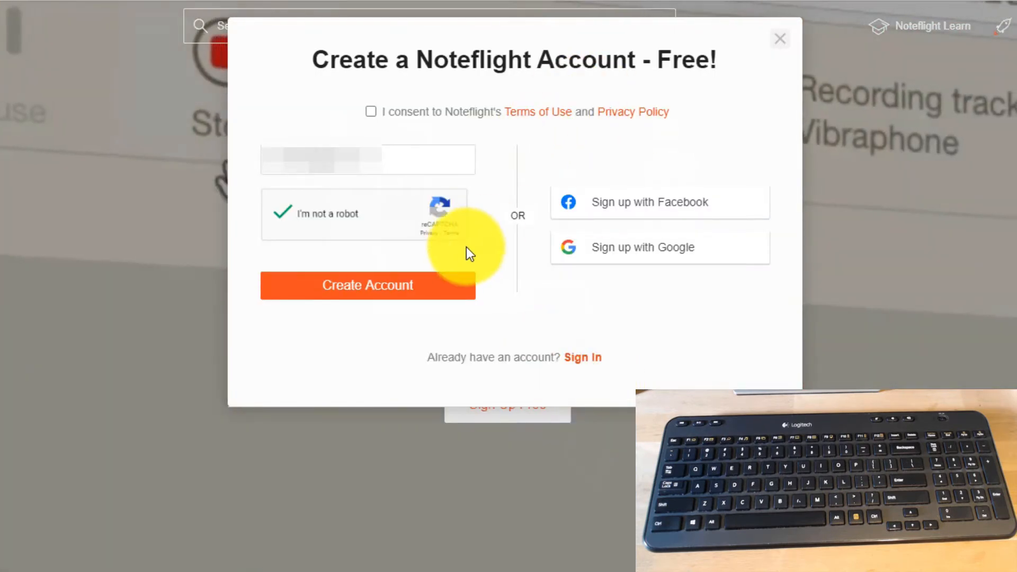
- Create the account with consent to the Terms of Use and Privacy Policy, and activate it from the welcome e-mail
left_click(420, 288)
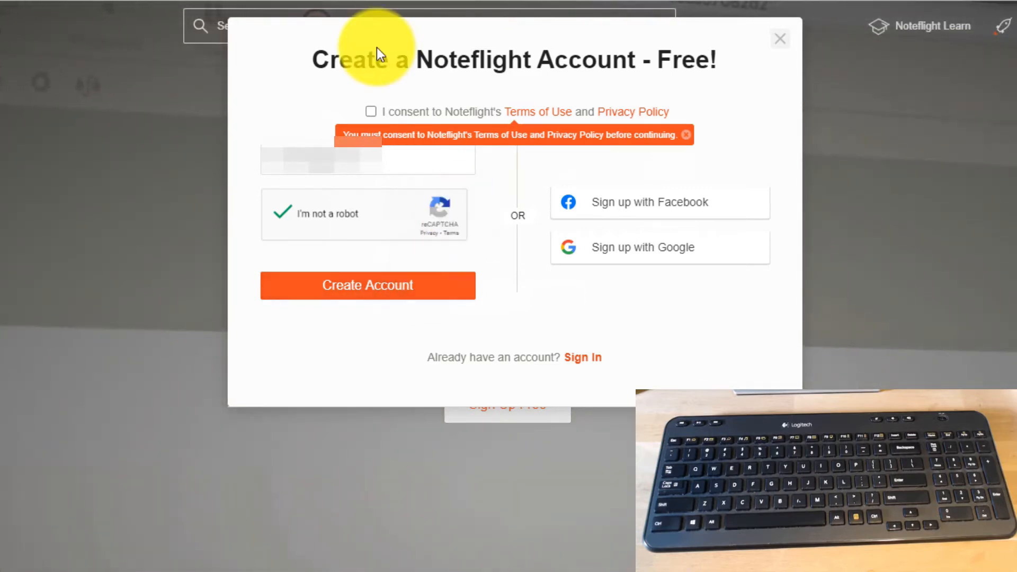
left_click(370, 112)
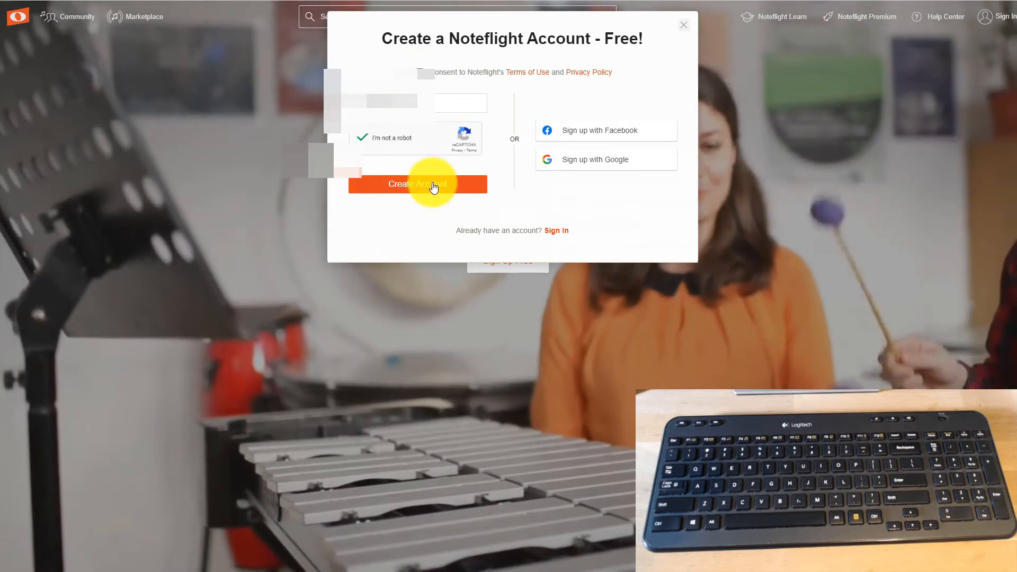
left_click(434, 185)
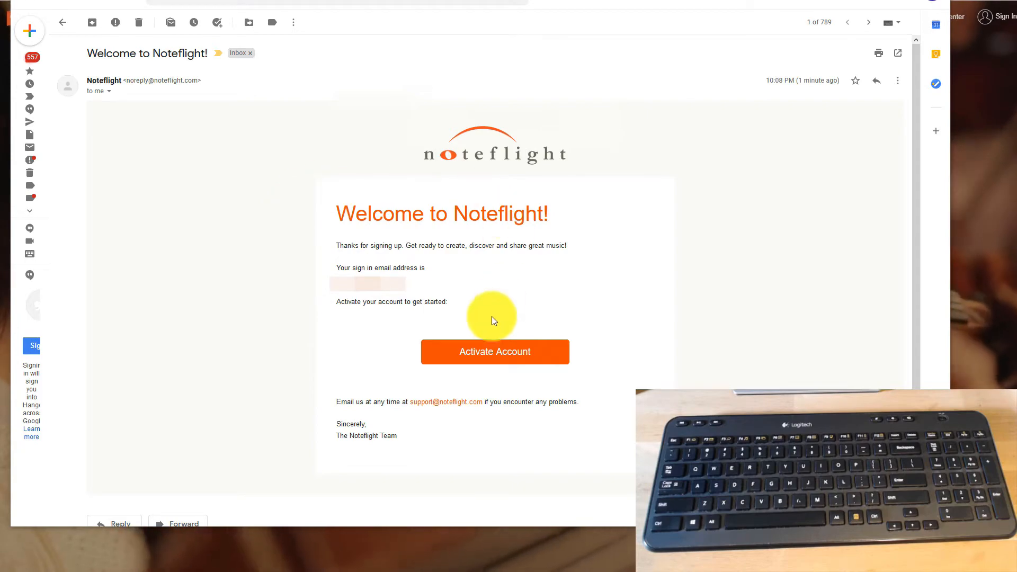
left_click(488, 353)
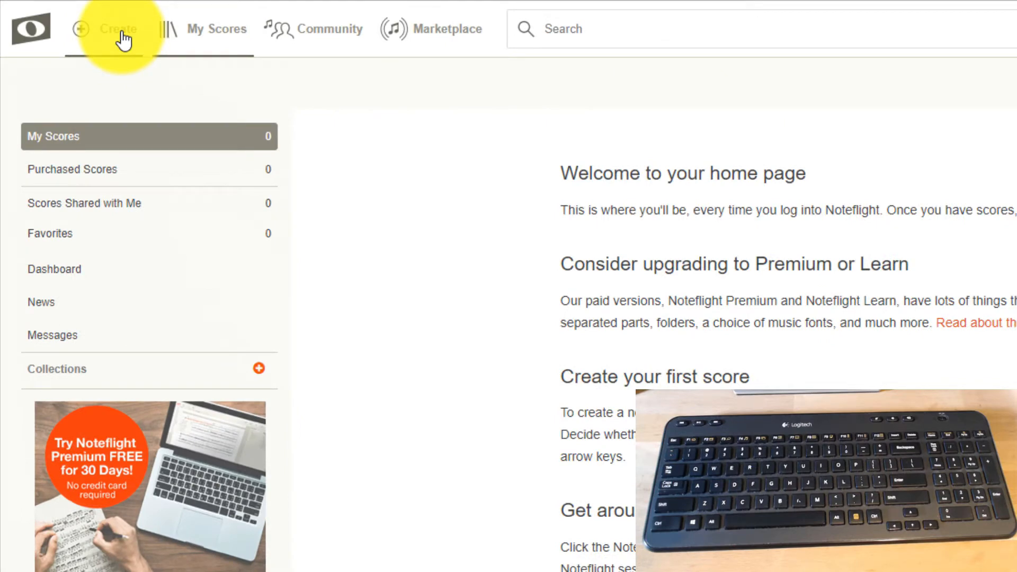
- Create a new score from a blank score sheet and add a Guitar part from the plucked strings
left_click(123, 40)
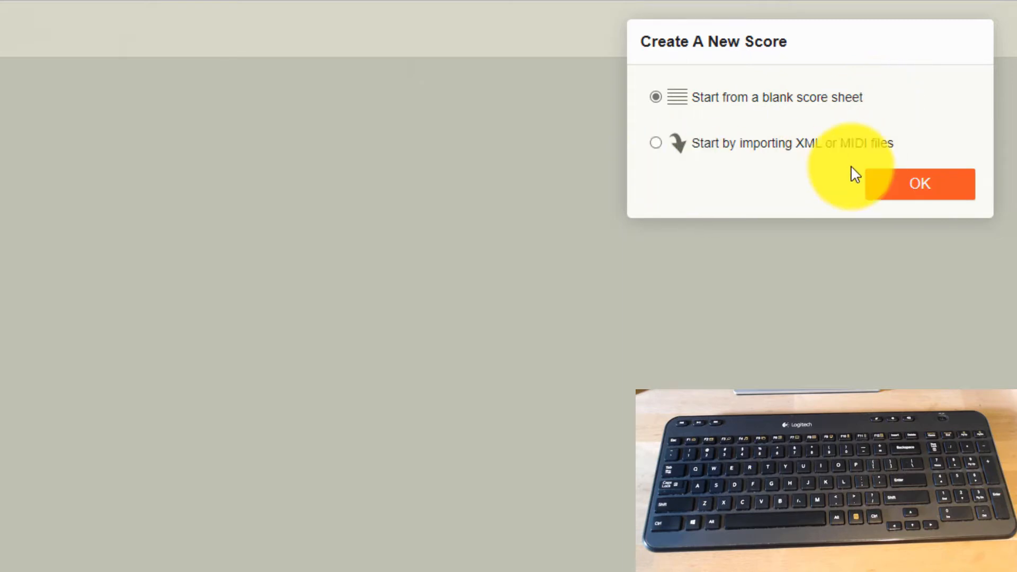
left_click(925, 188)
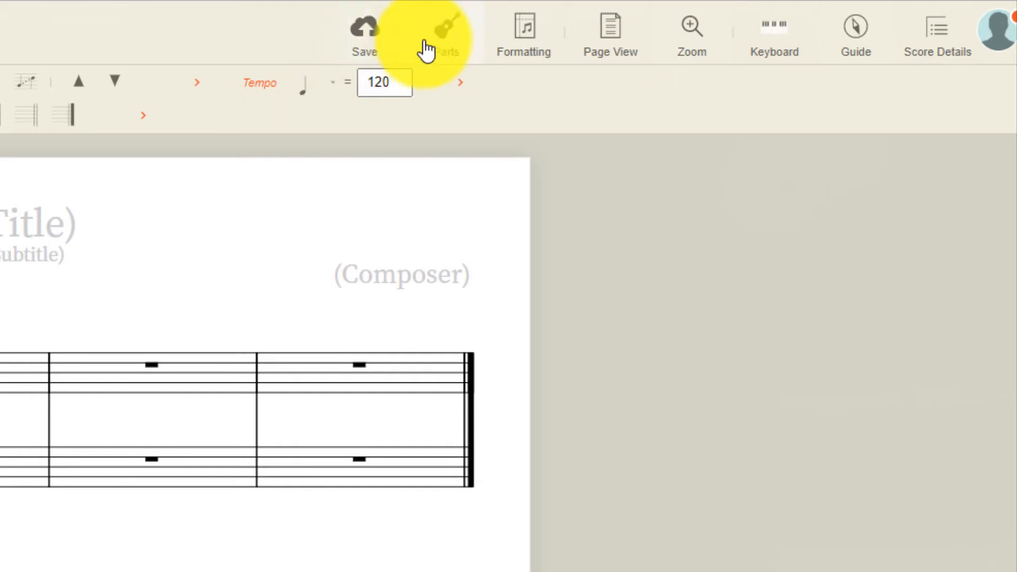
left_click(459, 51)
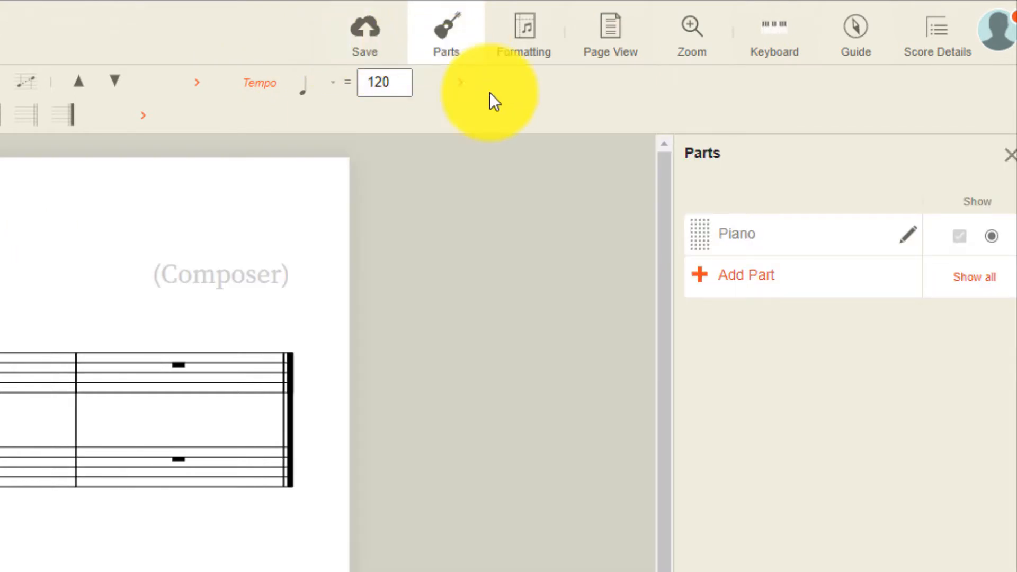
left_click(451, 45)
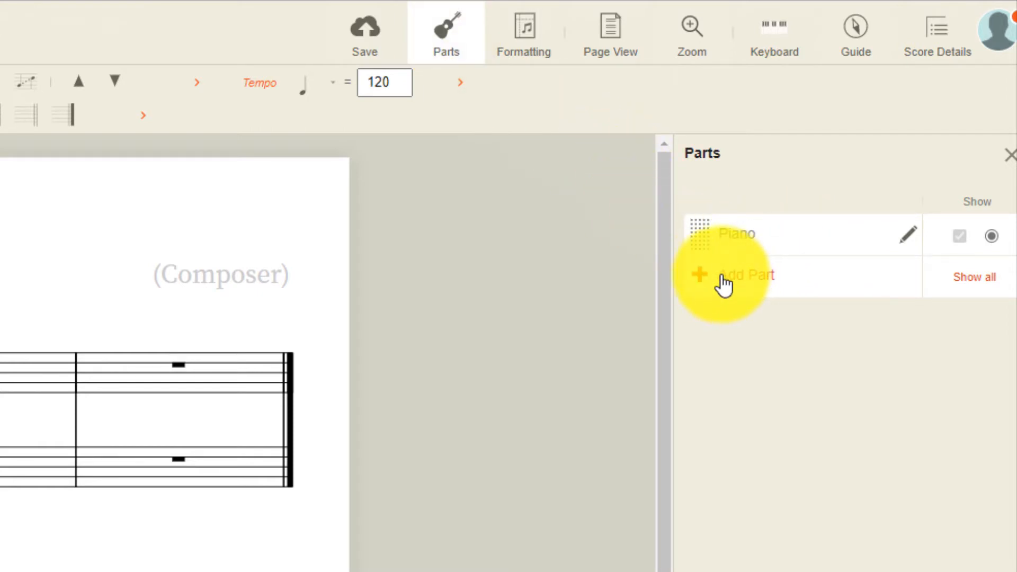
left_click(699, 286)
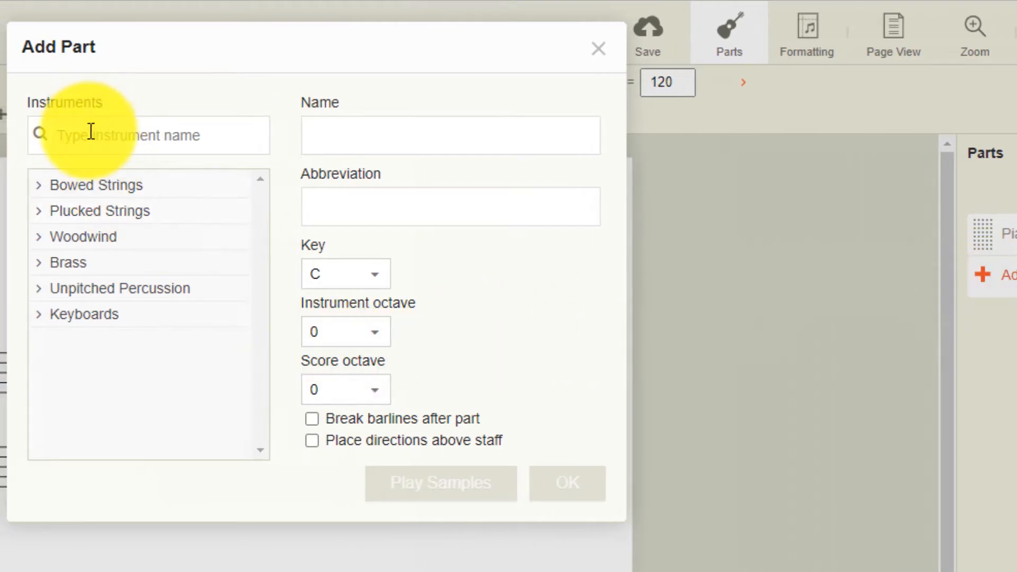
left_click(46, 215)
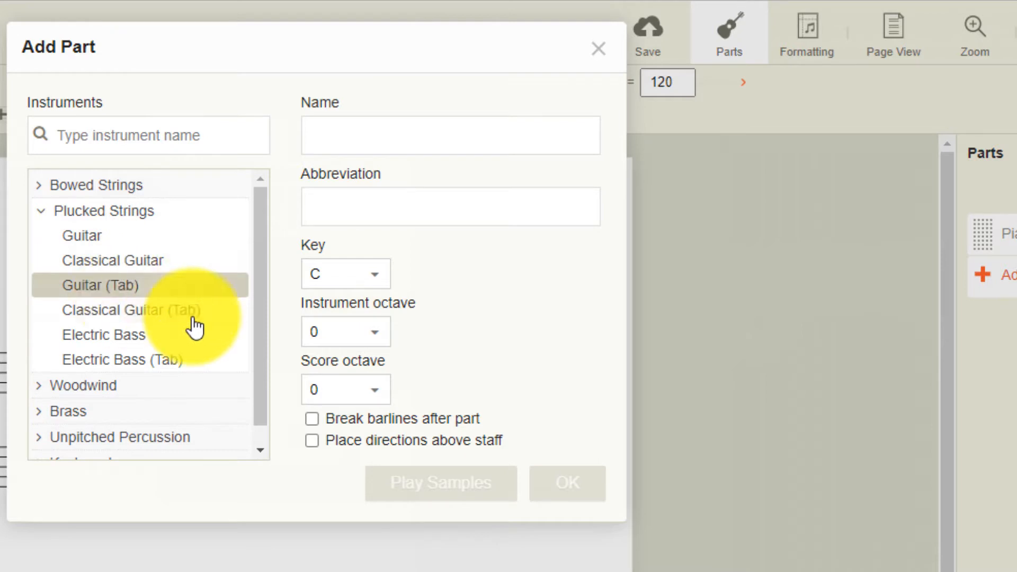
left_click(121, 243)
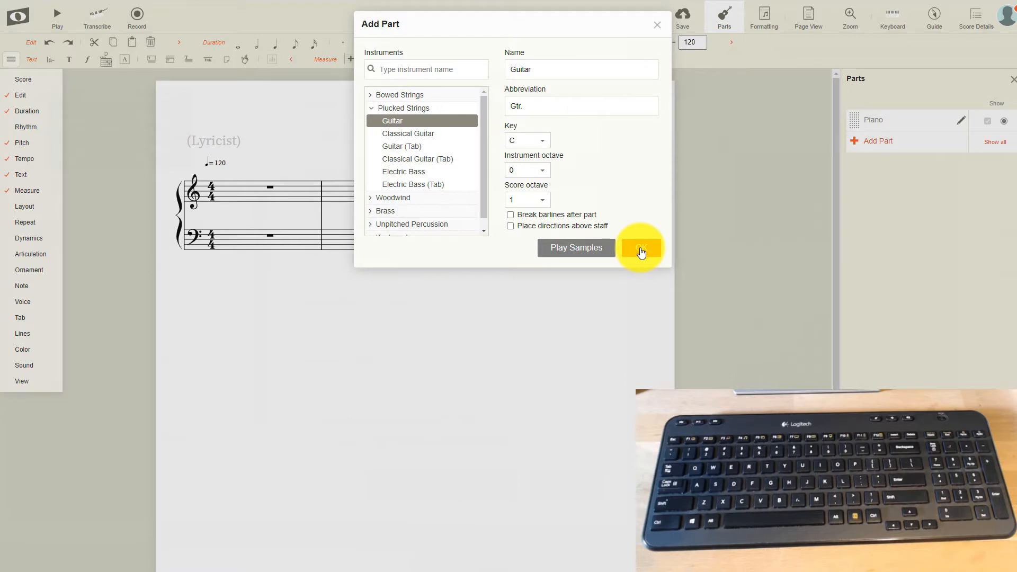
left_click(641, 248)
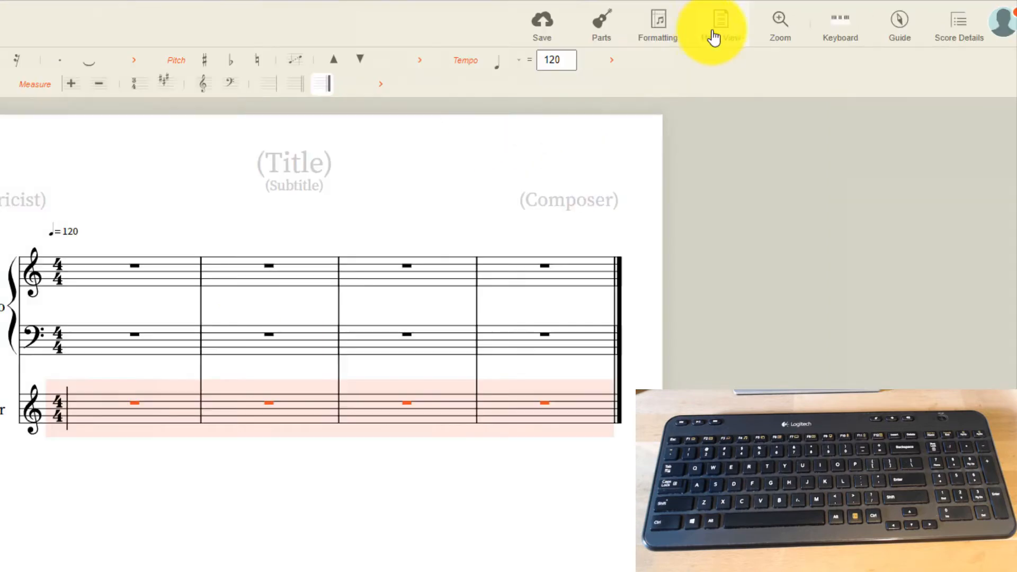
- Delete the Piano part from the score and hide the list of editing tool categories
left_click(617, 36)
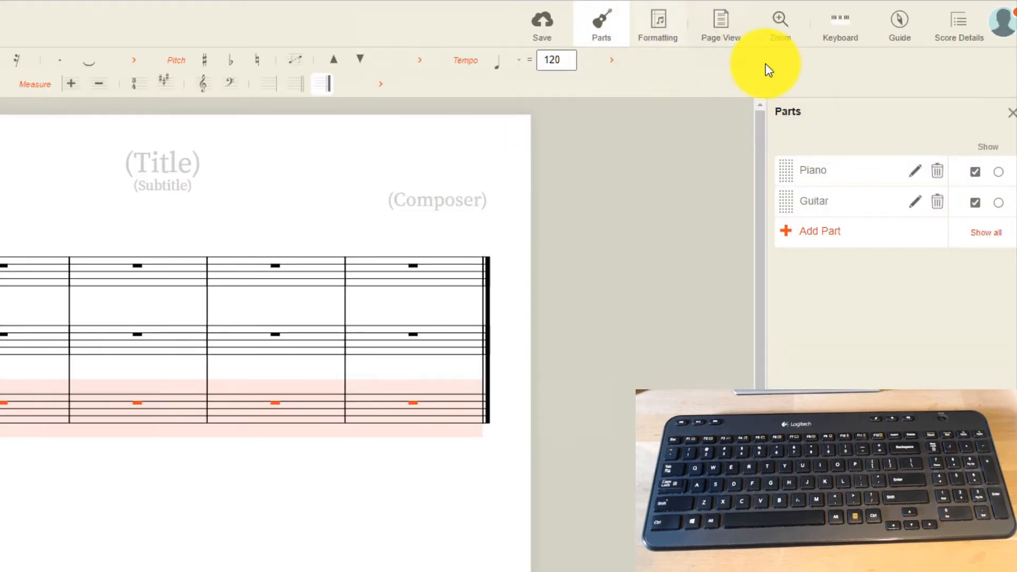
left_click(939, 174)
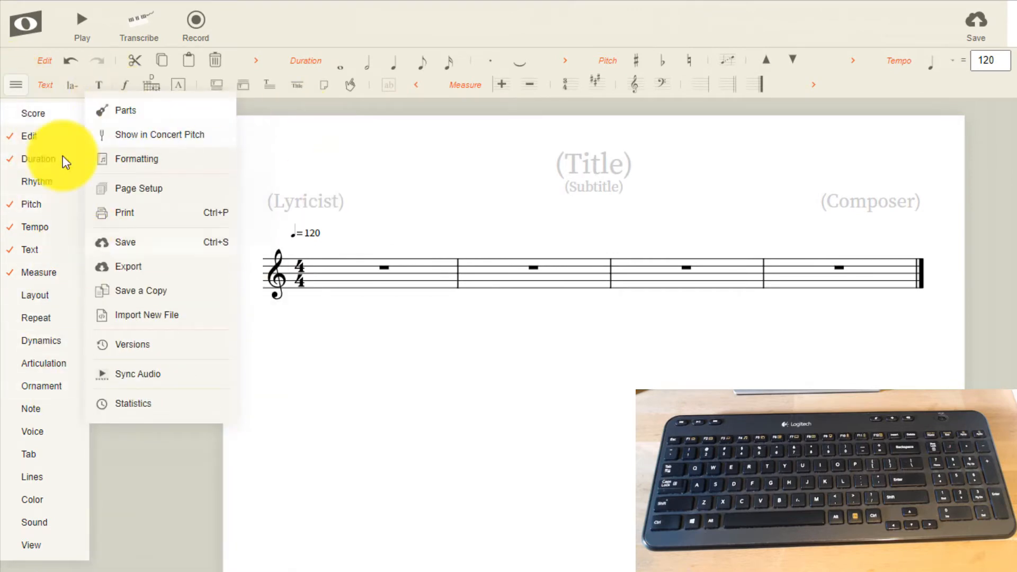
left_click(17, 93)
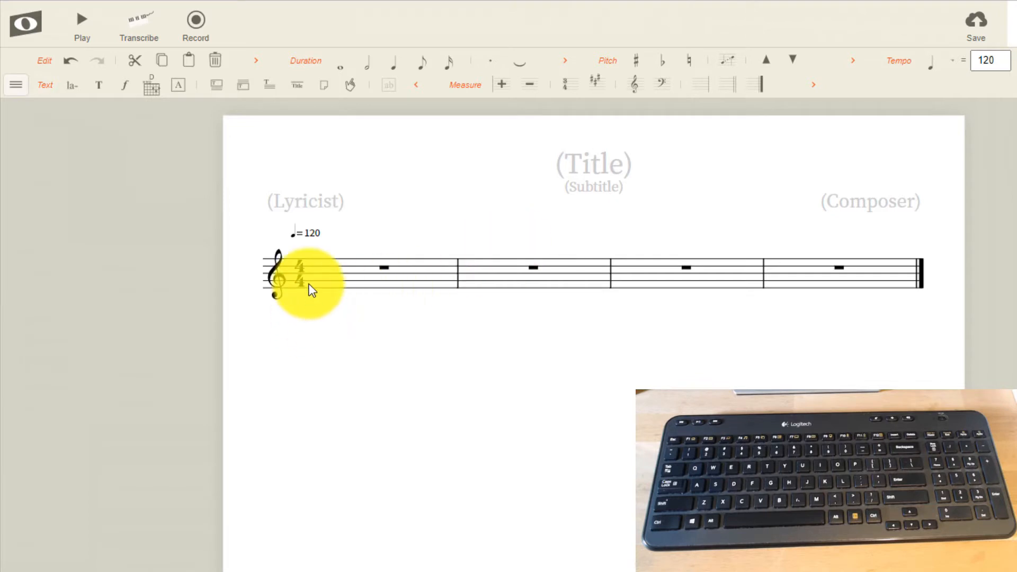
- Enter two half-note Cs in the third space of the staff to fill measure 1
left_click(355, 277)
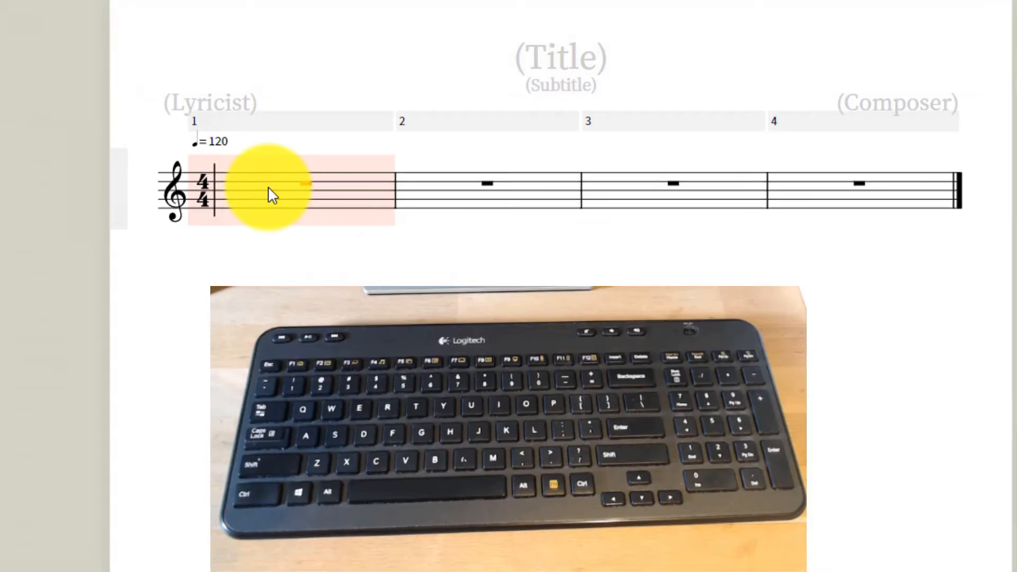
left_click(232, 185)
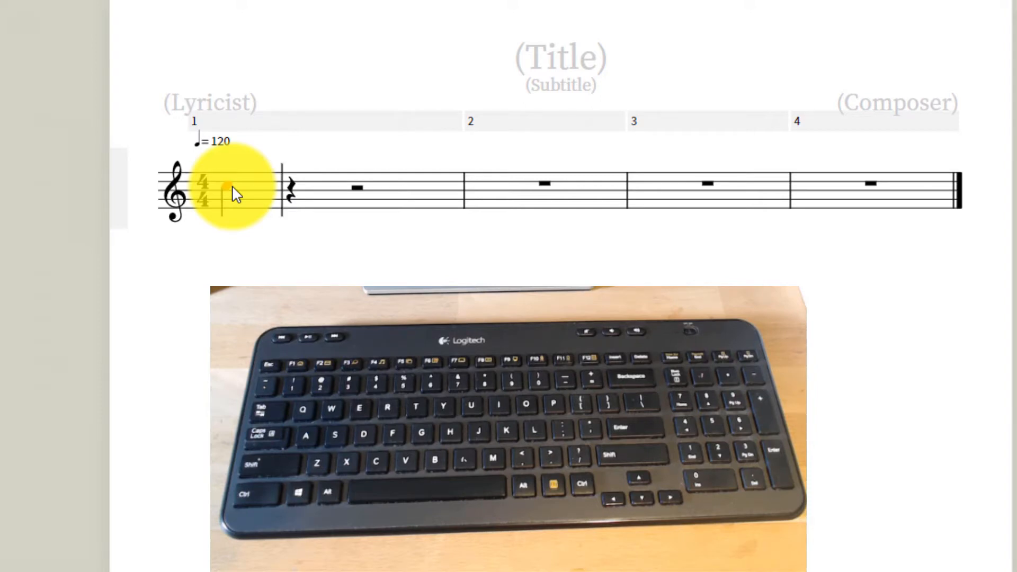
left_click(233, 186)
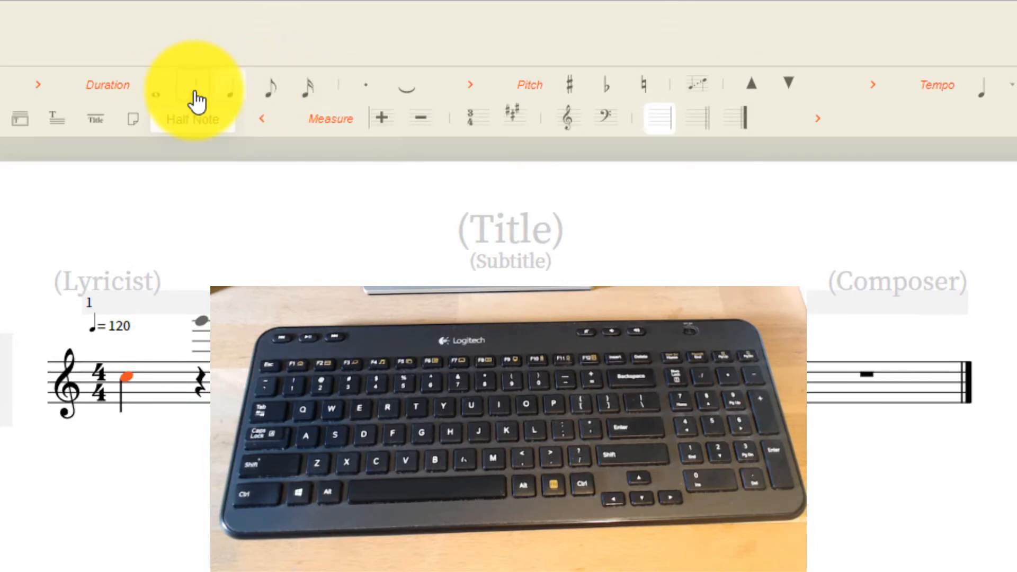
left_click(198, 100)
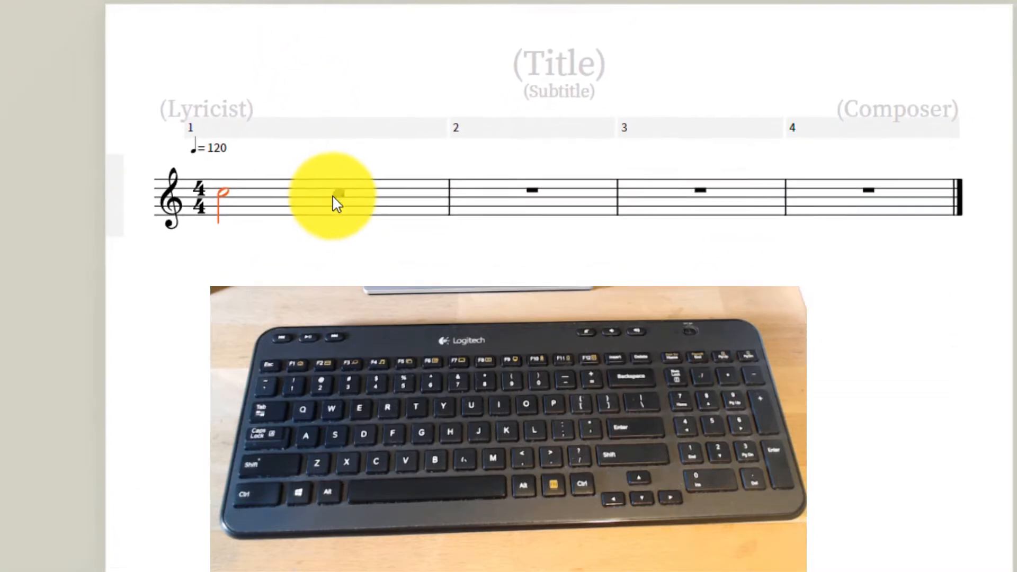
left_click(337, 187)
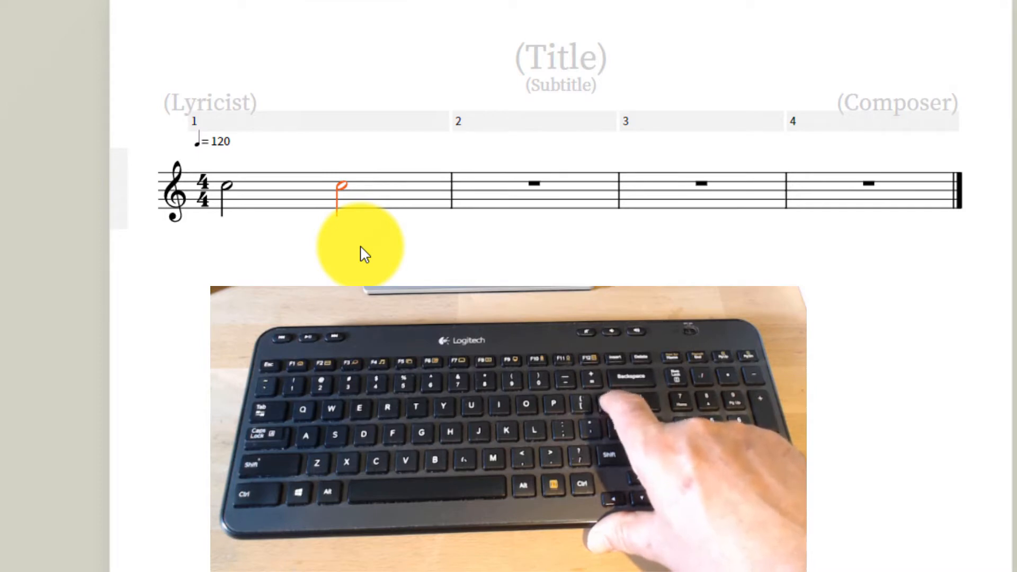
- Shorten the second note of measure 1 to an eighth note and lengthen it back to a half note
key("]")
key("]")
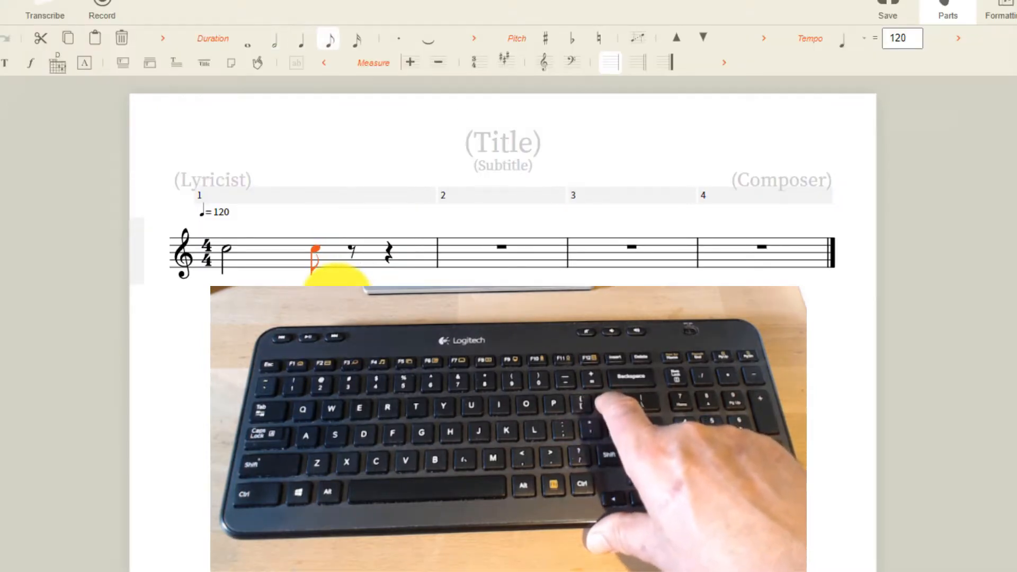
key("bracketleft")
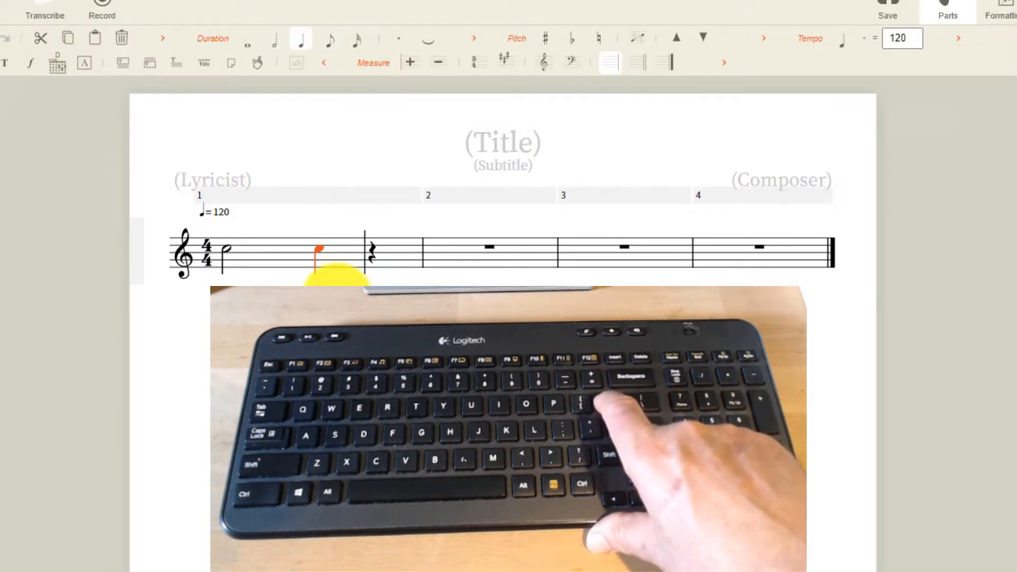
key("bracketleft")
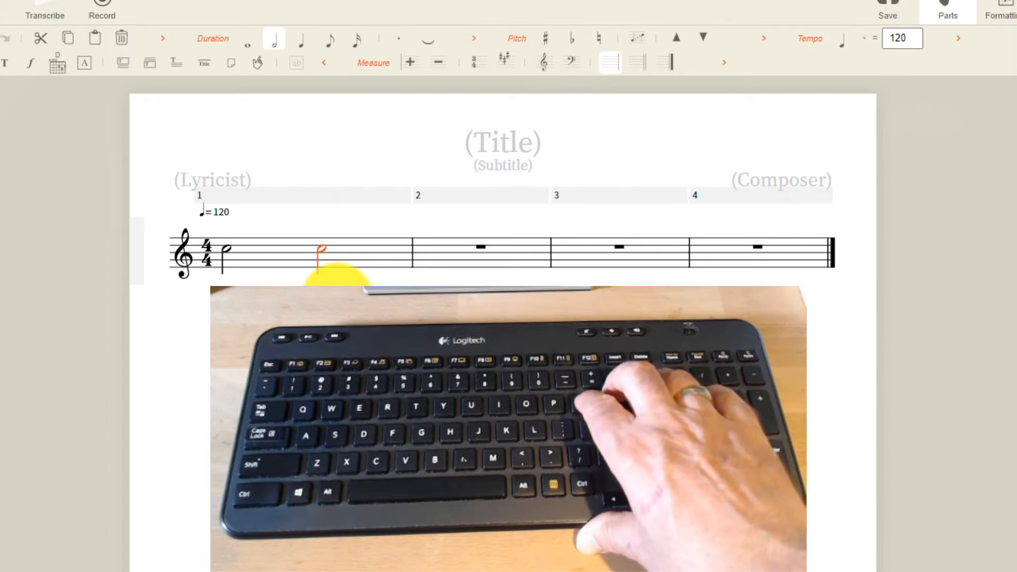
- Turn the second note of measure 1 into a quarter-note B and add a quarter-note G after it
key("[")
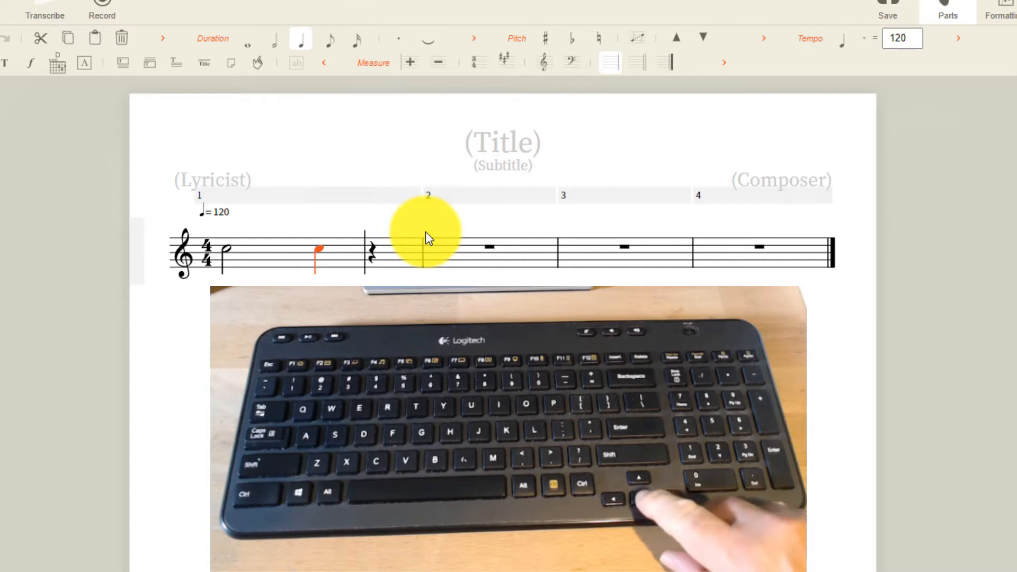
key("Down")
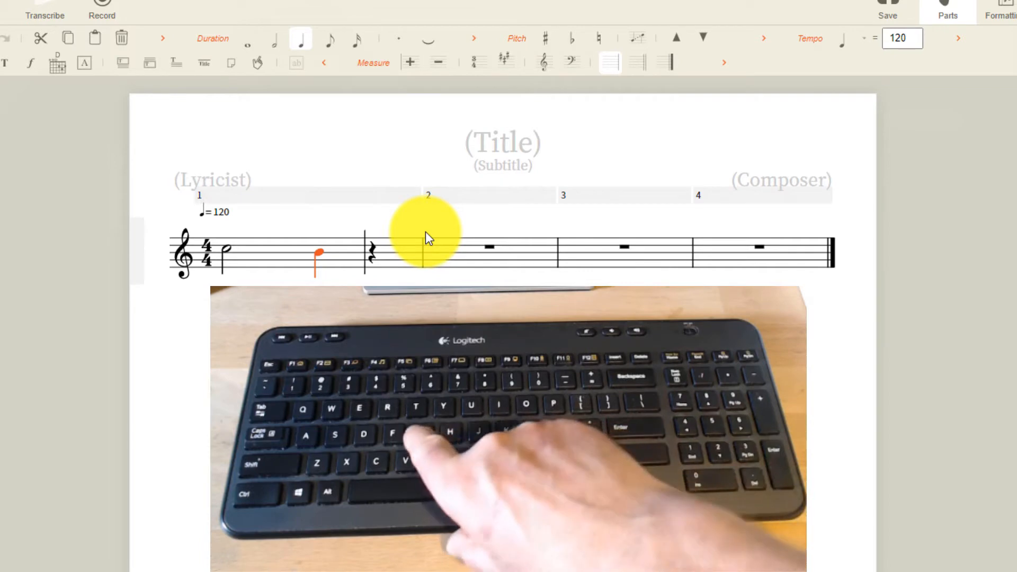
key("g")
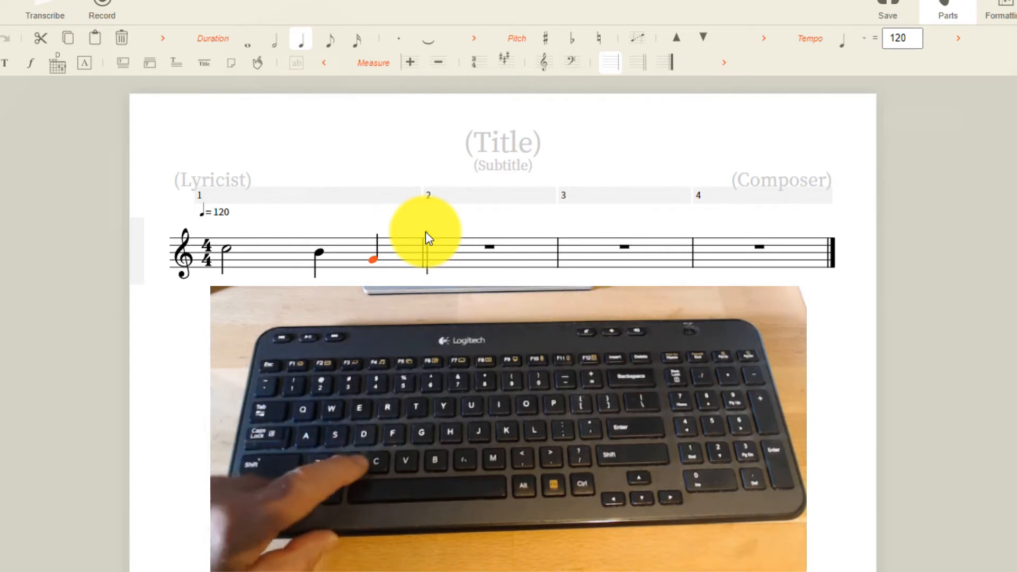
- Enter a half-note C followed by a quarter-note B in measure 2
key("c")
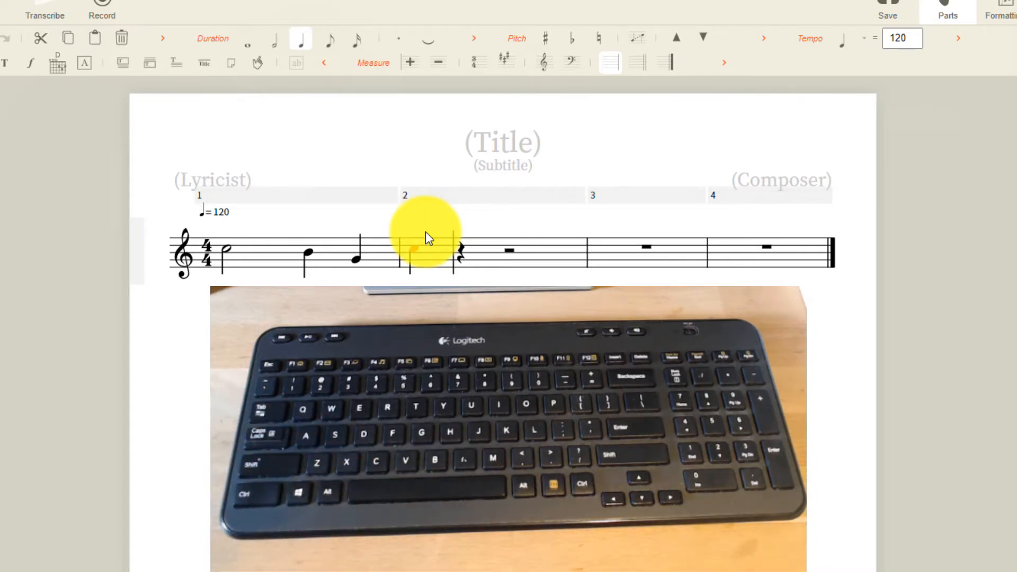
key("6")
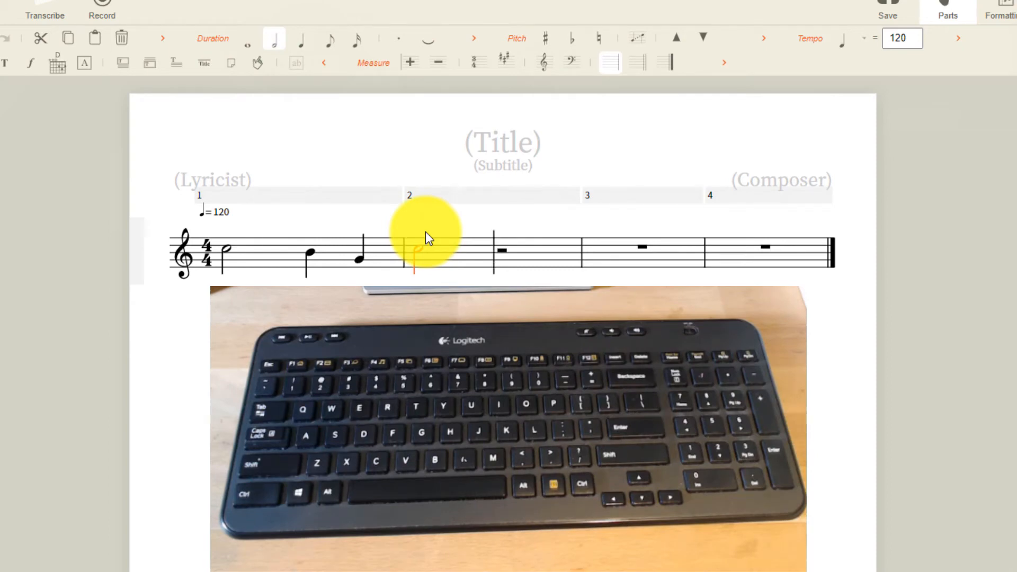
key("b")
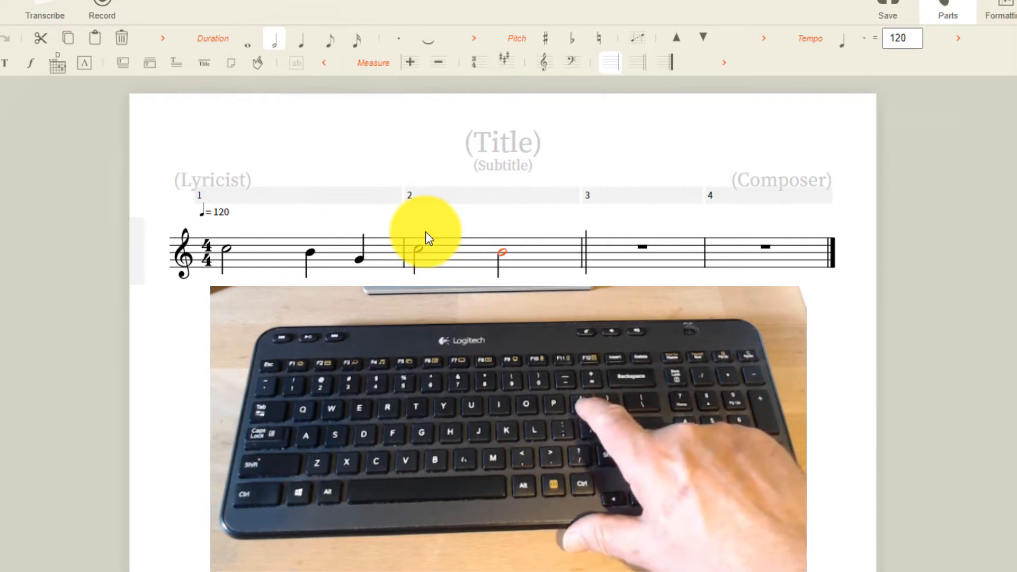
key("5")
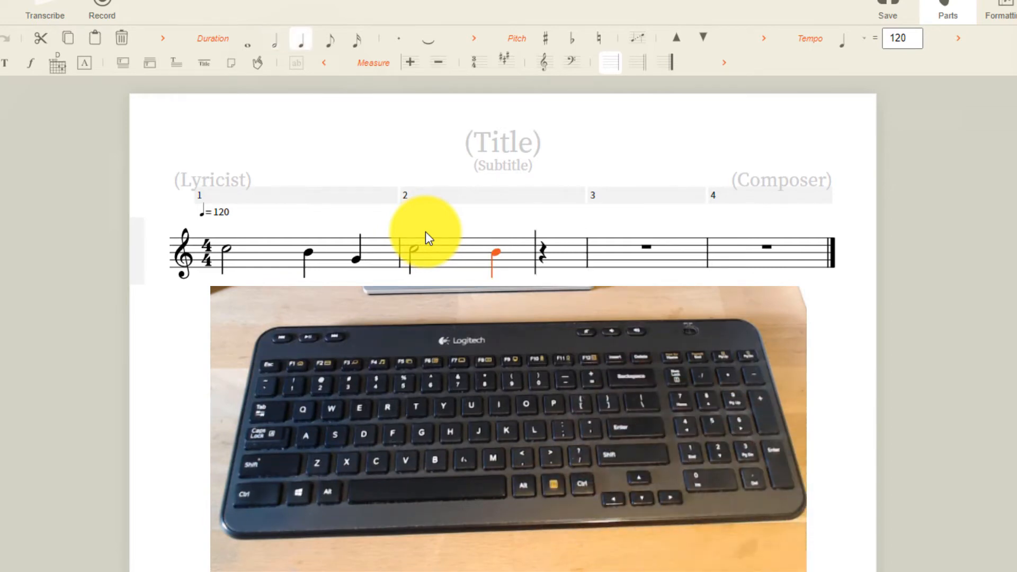
- Complete measure 2 with a quarter-note G and fill measure 3 with quarter notes C, D, E and G
key("g")
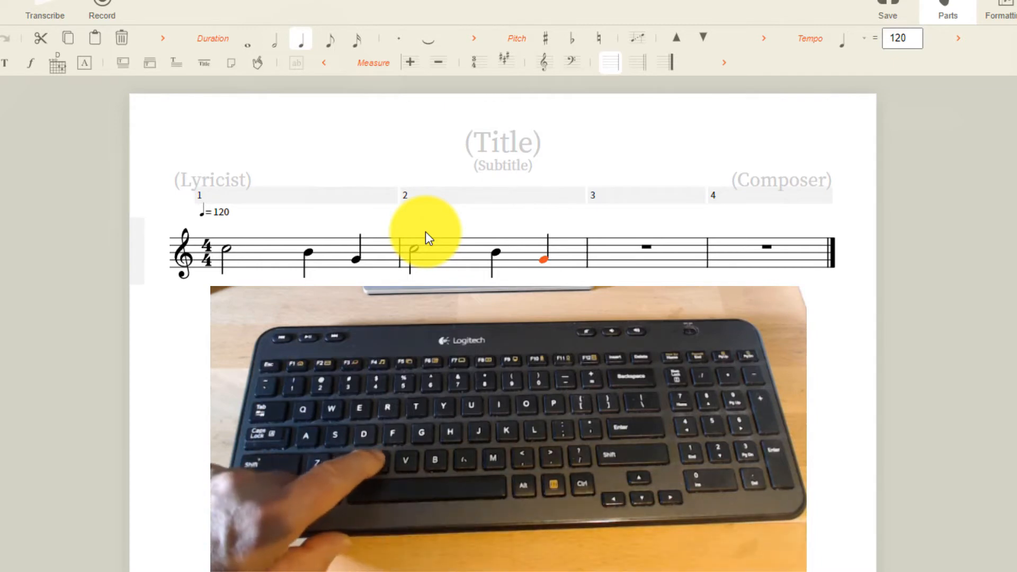
key("c")
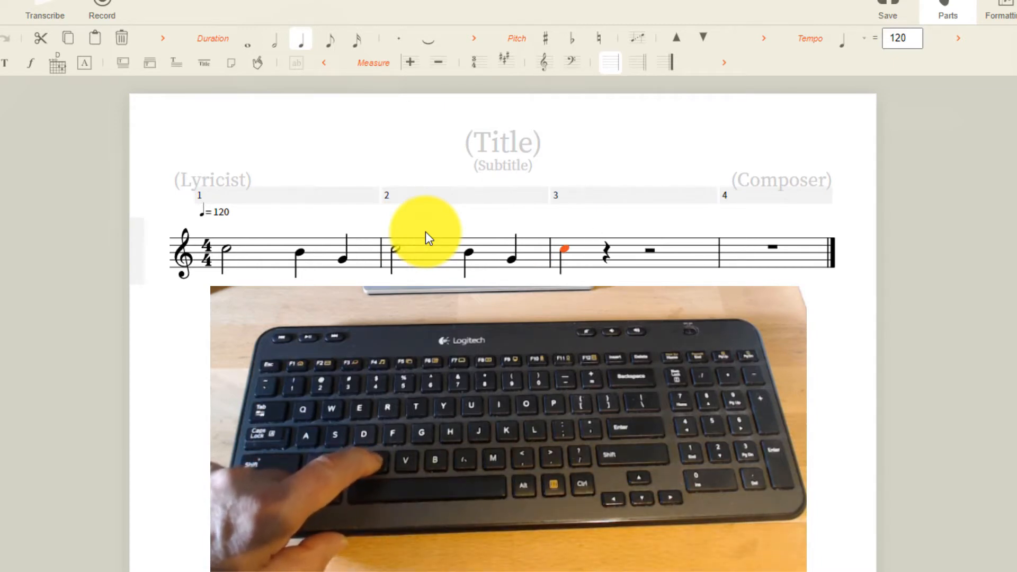
key("d")
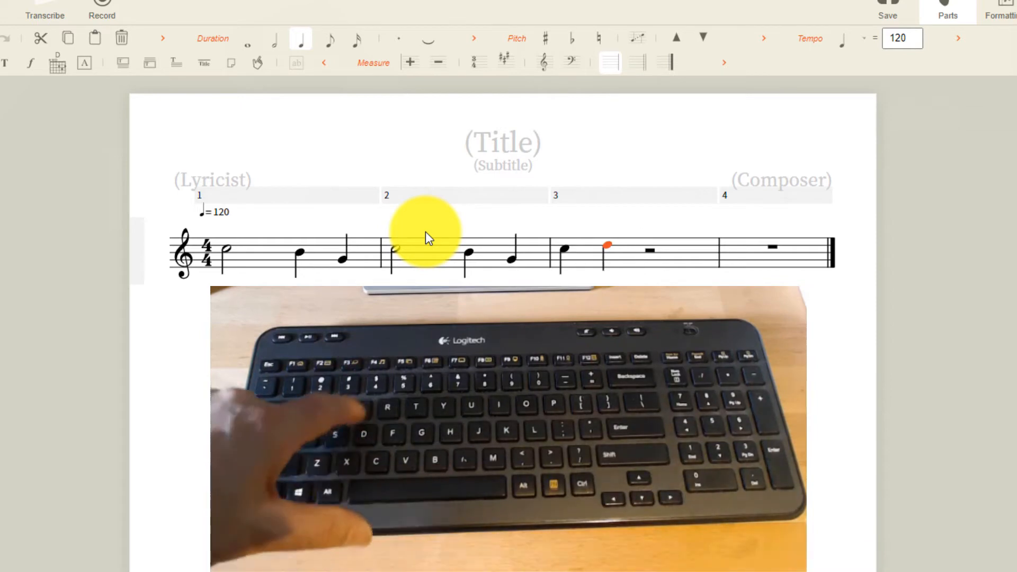
key("e")
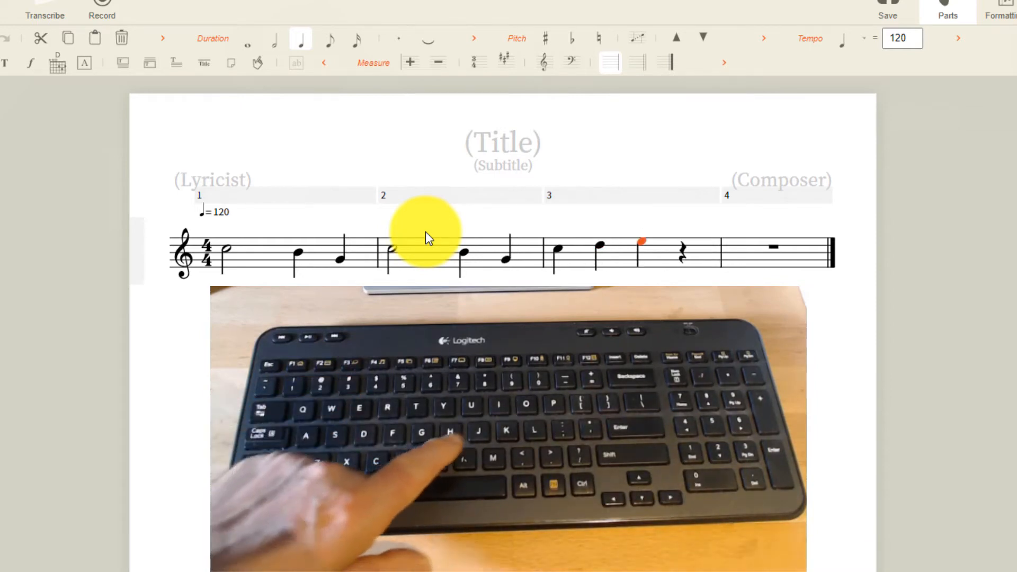
key("g")
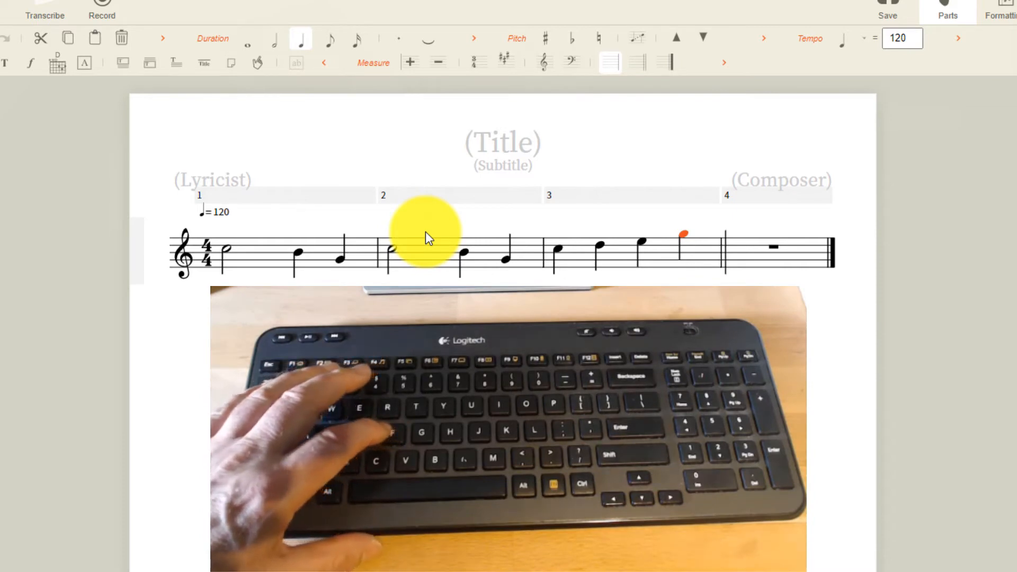
- Fill measure 4 with quarter notes F, E, D and G, and lower the G by an octave
key("f")
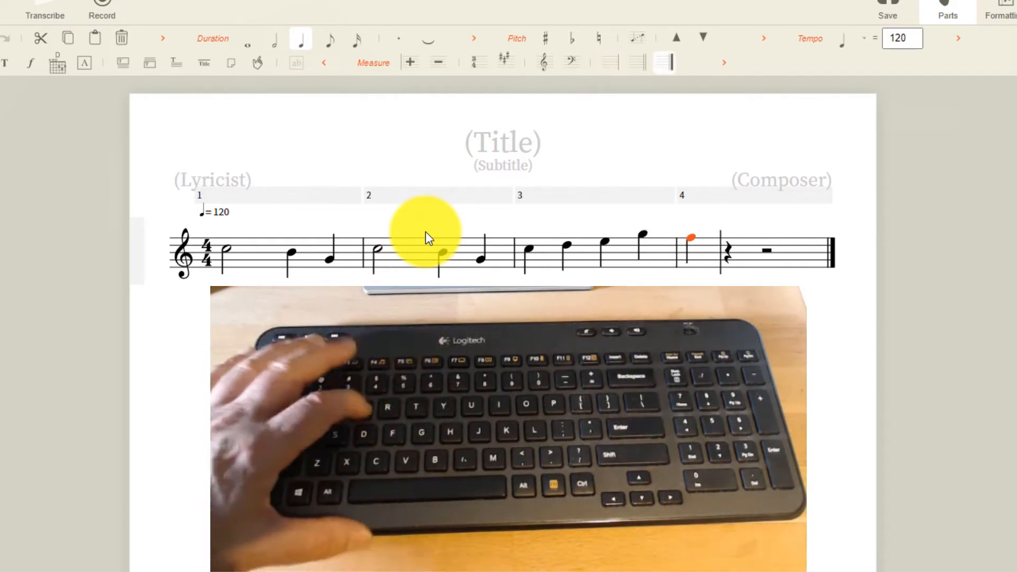
key("e")
key("d")
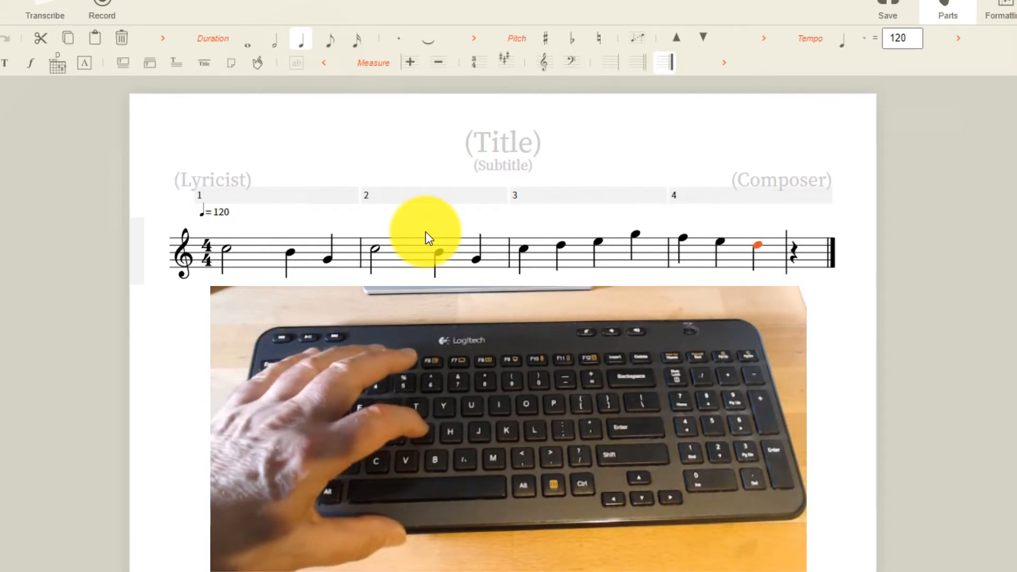
key("g")
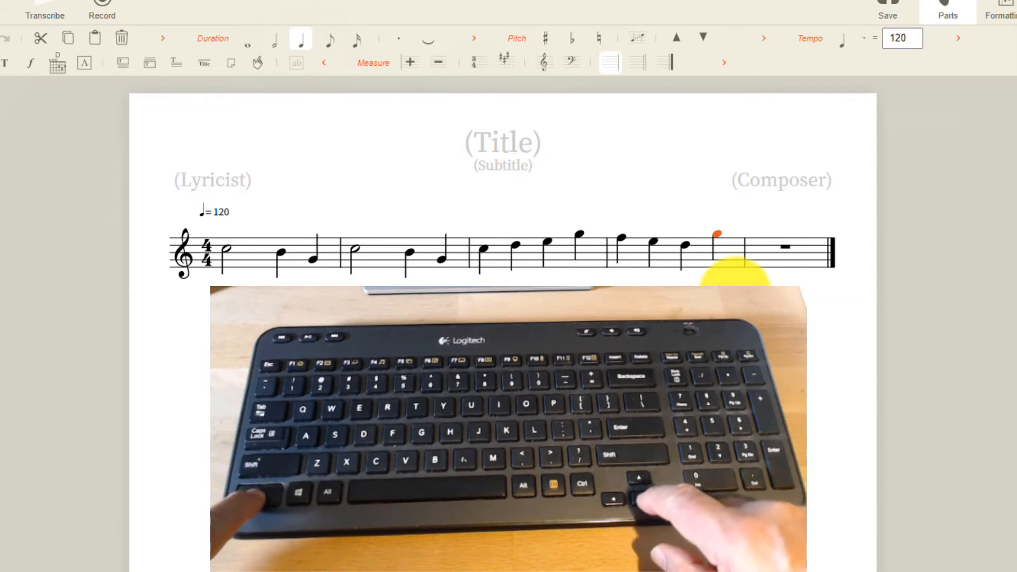
key("ctrl+Down")
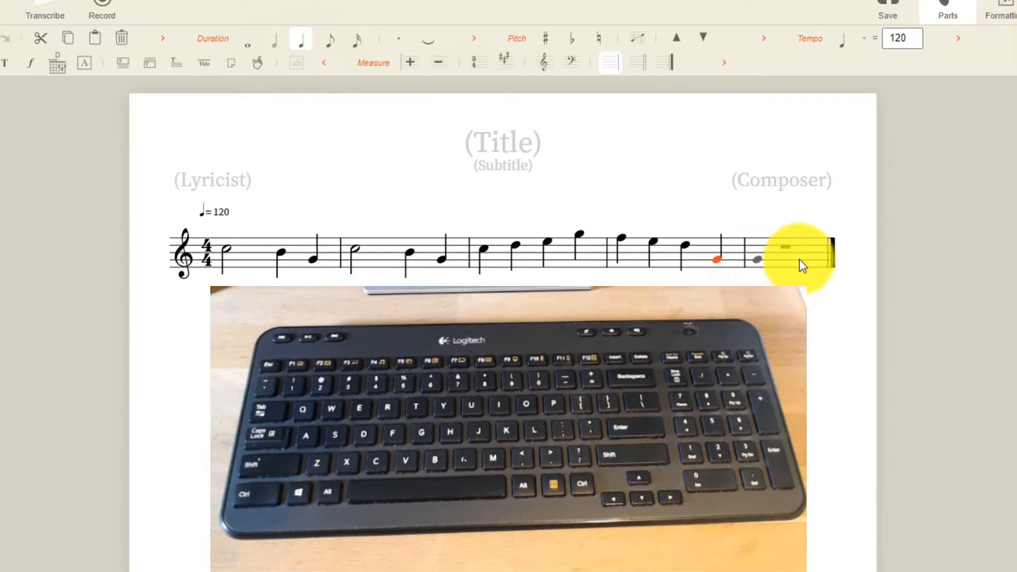
- Copy the contents of measure 1 into the empty measure 5
left_click(249, 257)
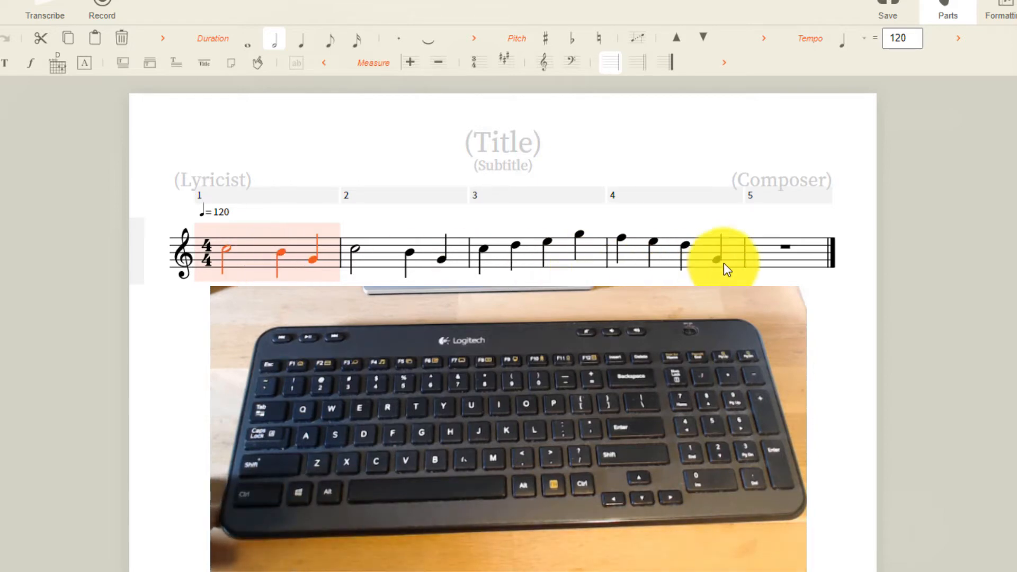
left_click(770, 258)
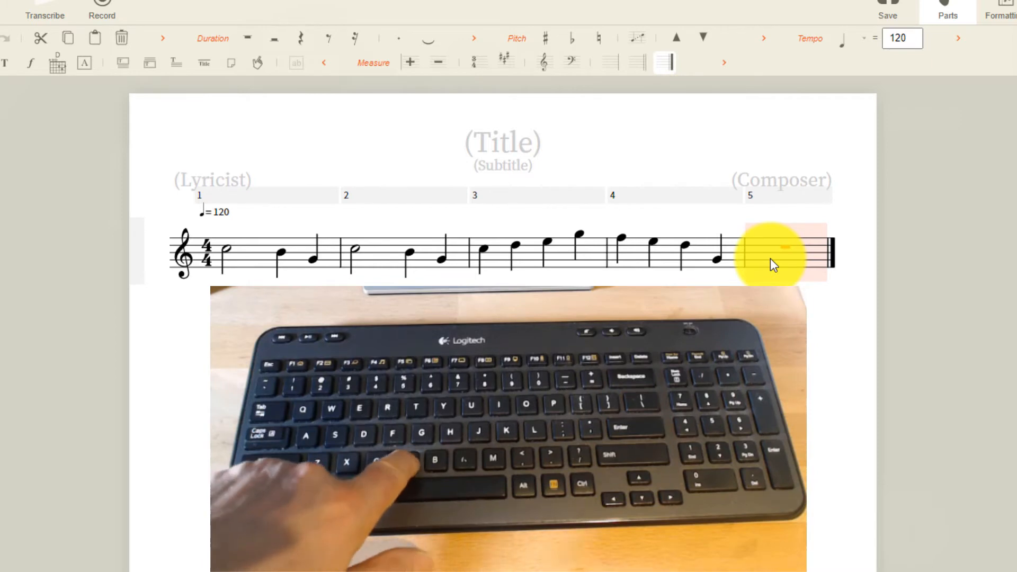
key("ctrl+v")
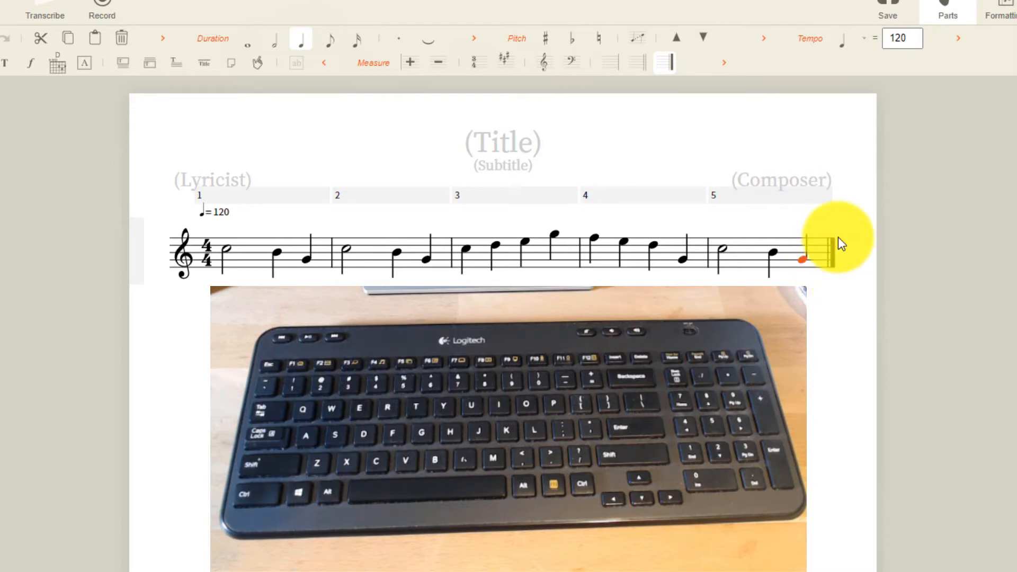
- Move the note selection back from the end of measure 5 into measure 4 and forward again
key("Left")
key("Left")
key("Left")
key("Left")
key("Left")
key("Left")
key("Left")
key("Left")
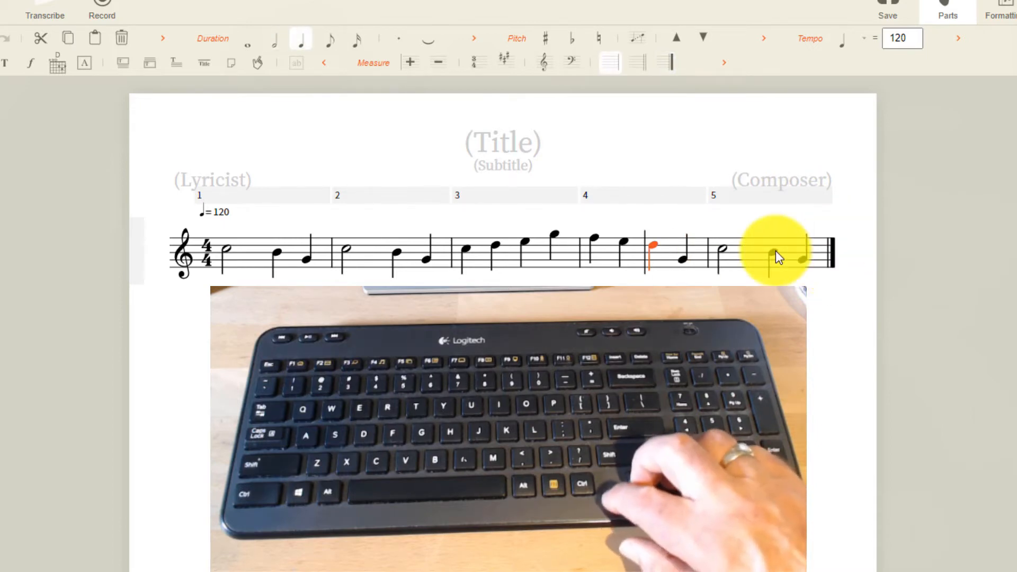
key("Right")
key("Right")
key("Right")
key("Right")
key("Right")
key("Right")
key("Right")
key("Right")
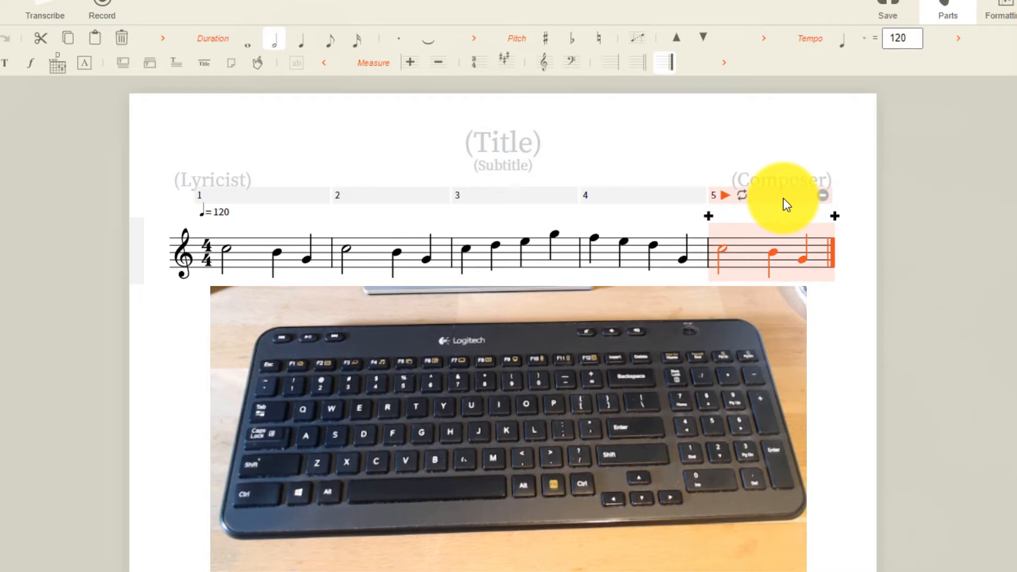
- Add two empty measures, 6 and 7, at the end of the score
left_click(836, 217)
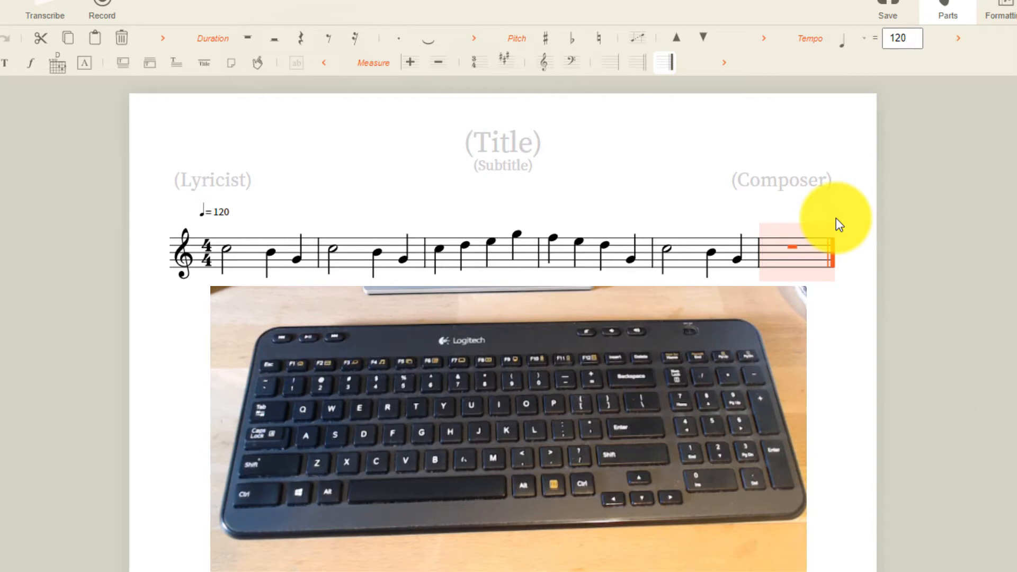
left_click(792, 250)
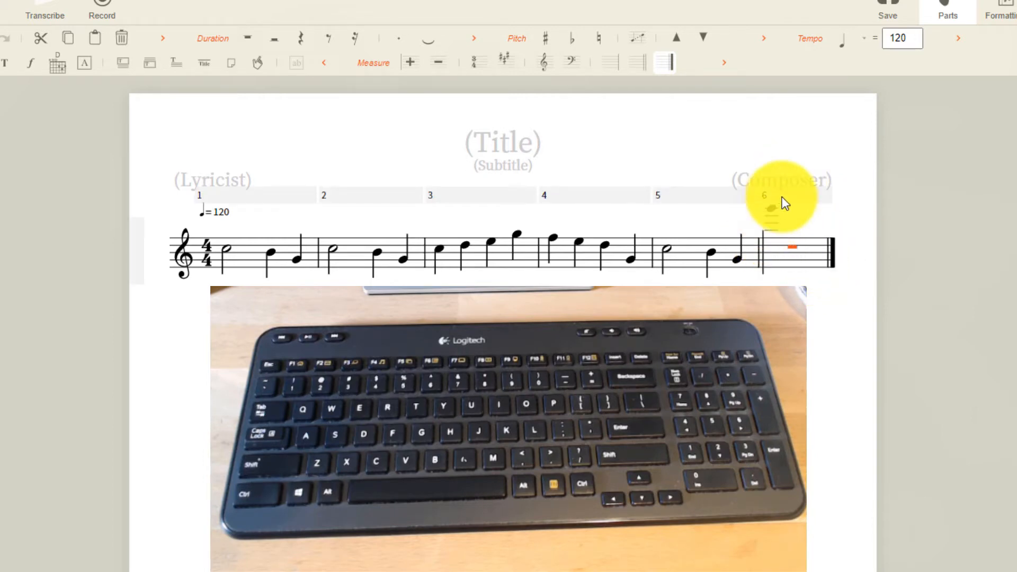
left_click(810, 196)
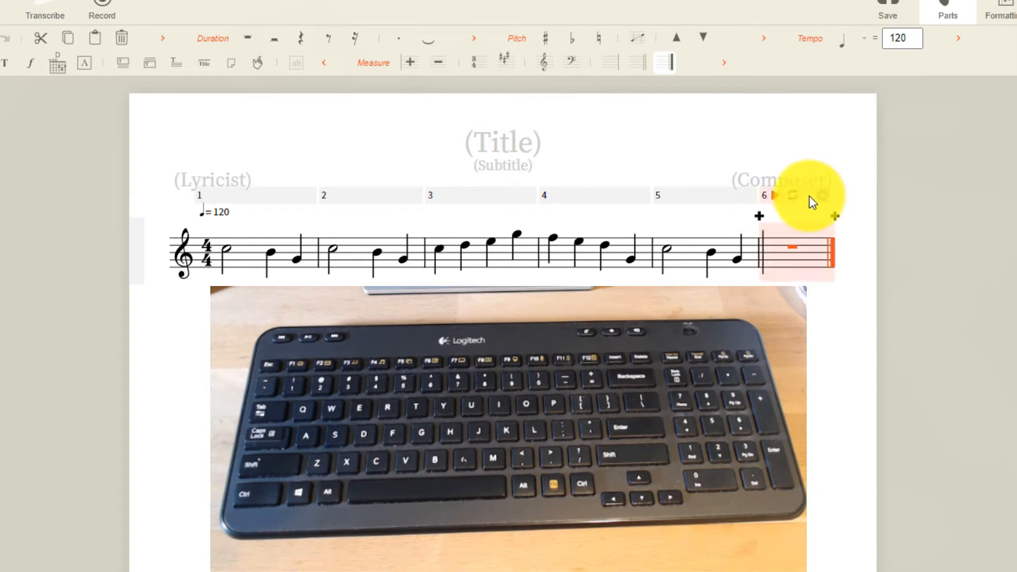
left_click(834, 216)
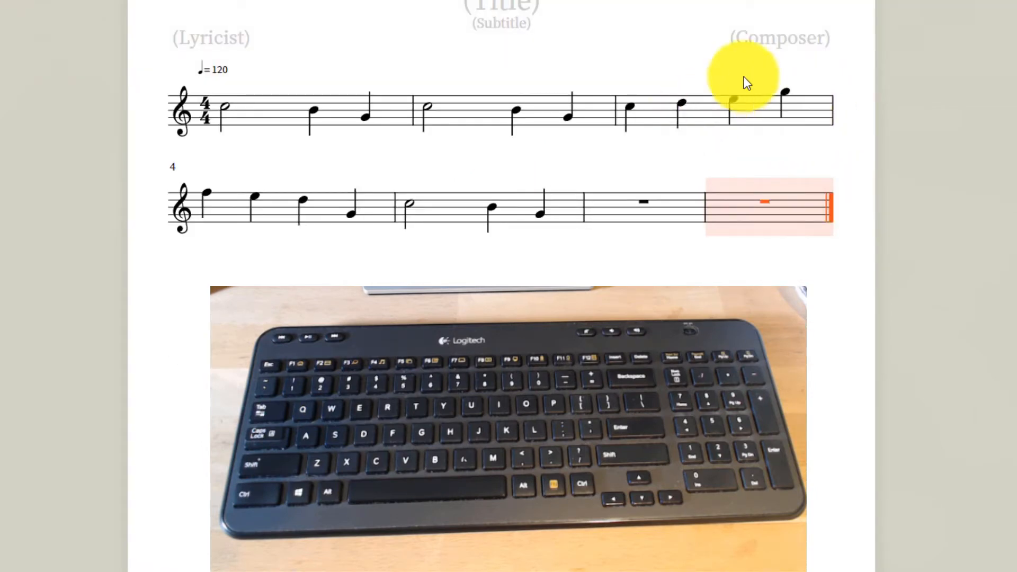
- Copy the contents of measure 3 into measure 6
left_click(655, 121)
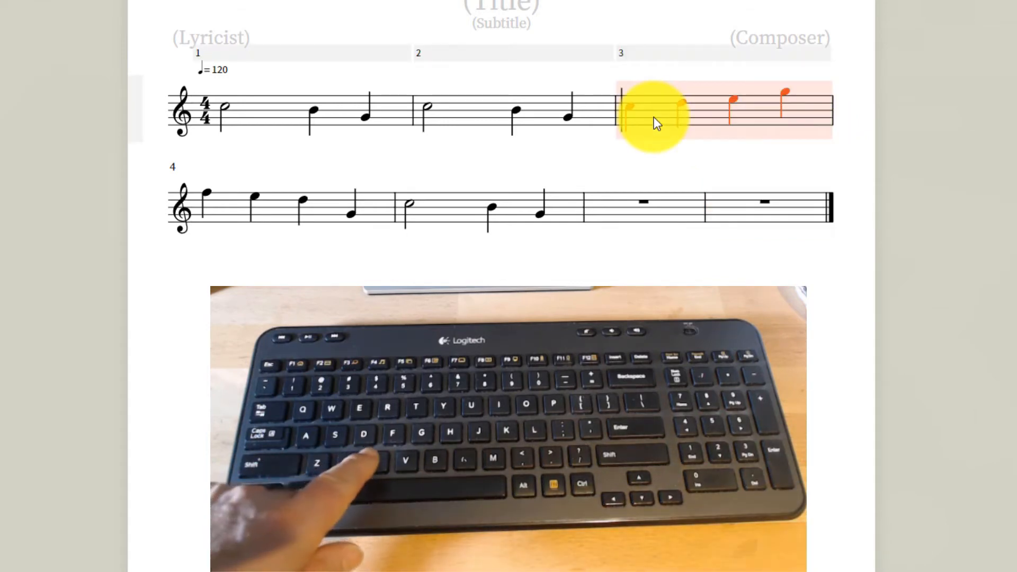
left_click(606, 209)
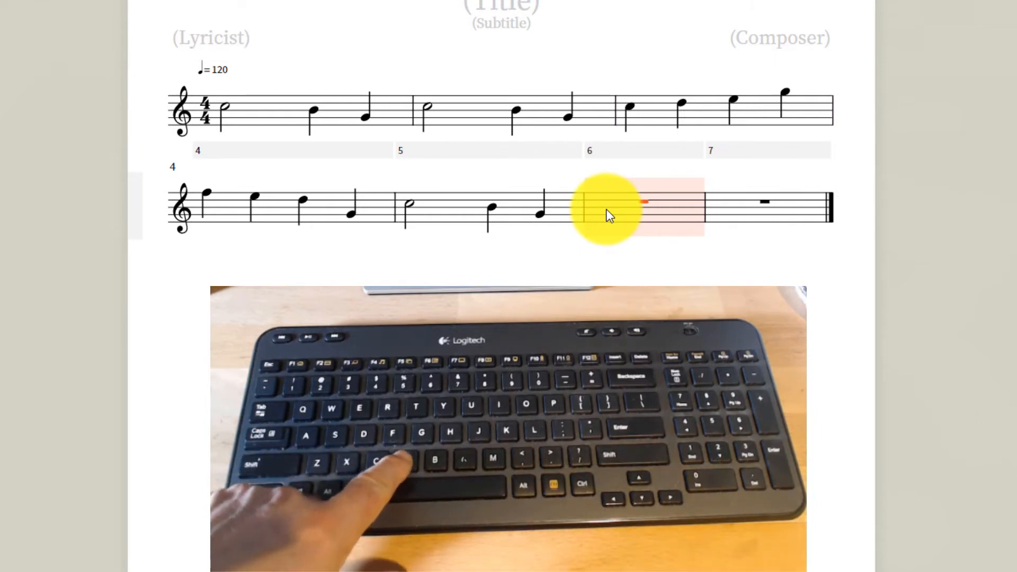
key("ctrl+v")
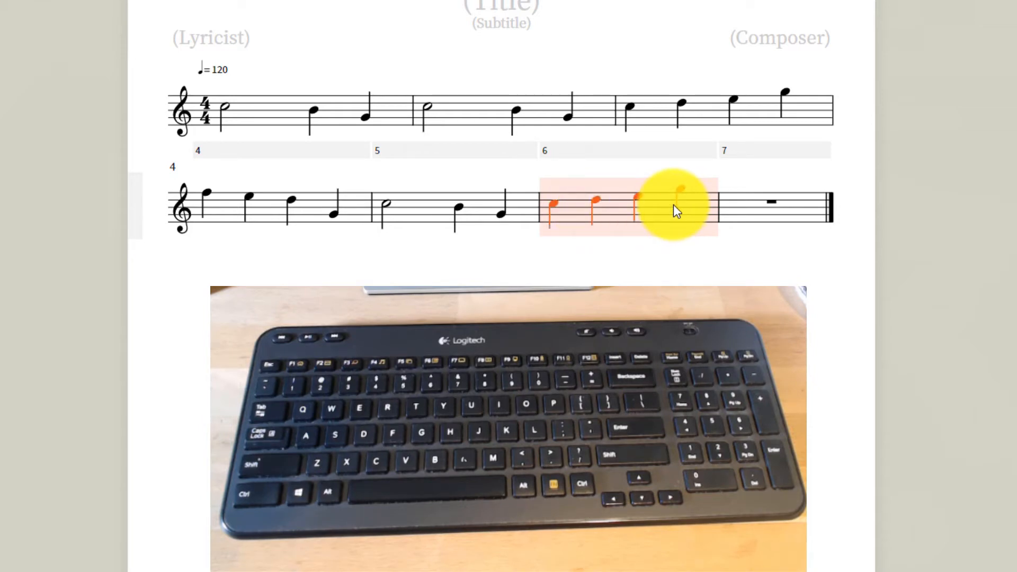
- Change the pitches of the last three notes in measure 6 to E, D and B
left_click(596, 202)
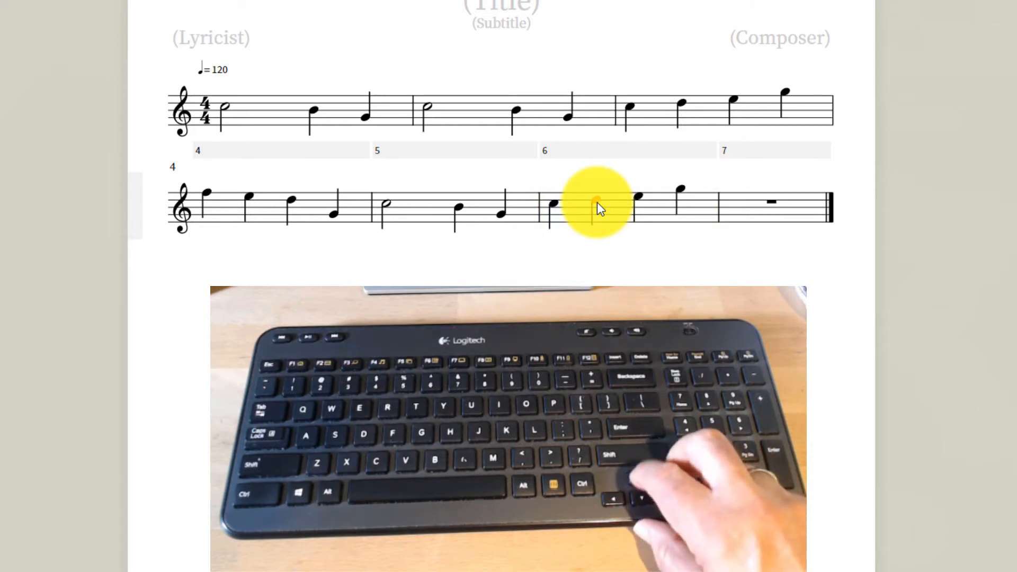
key("Up")
key("Right")
key("Down")
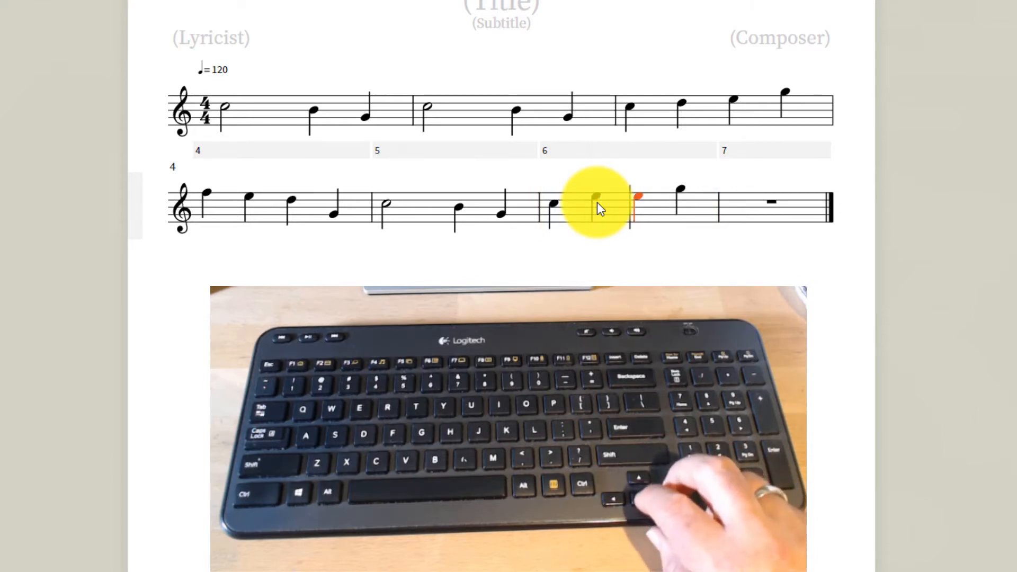
key("Right")
key("Down")
key("Down")
key("Down")
key("Down")
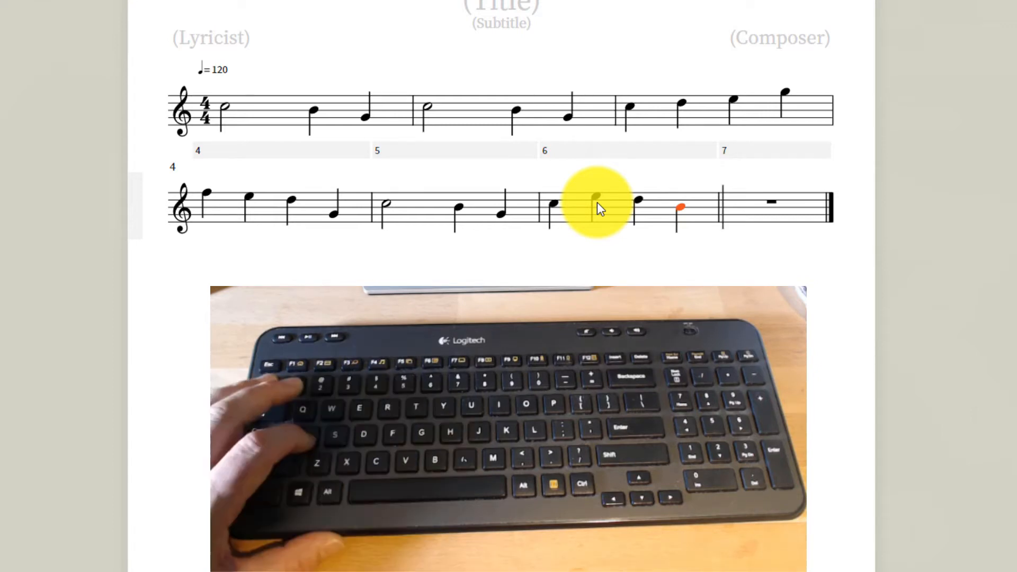
- Enter quarter notes A, C and E in measure 7 and lower the E by an octave
key("a")
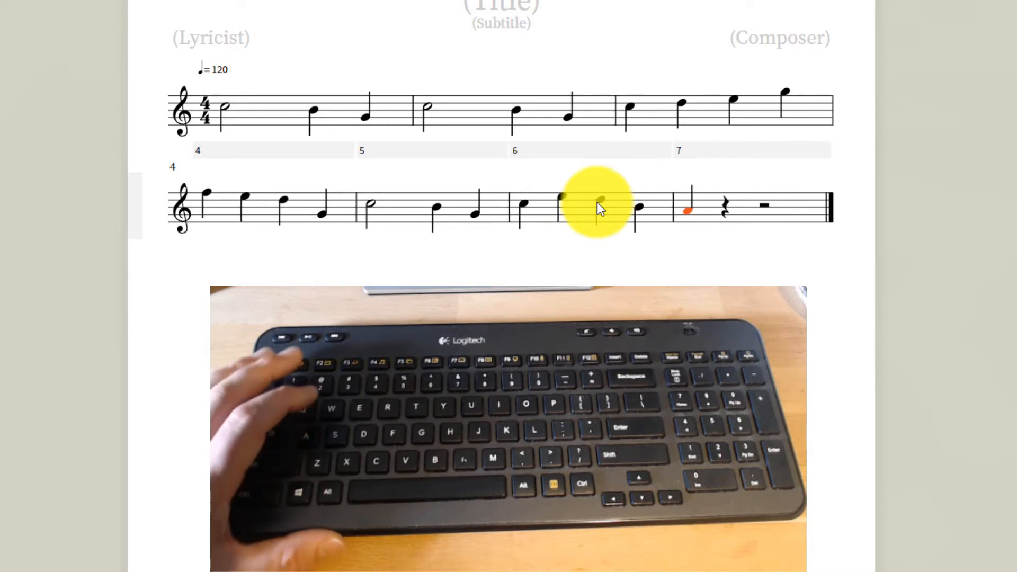
key("a")
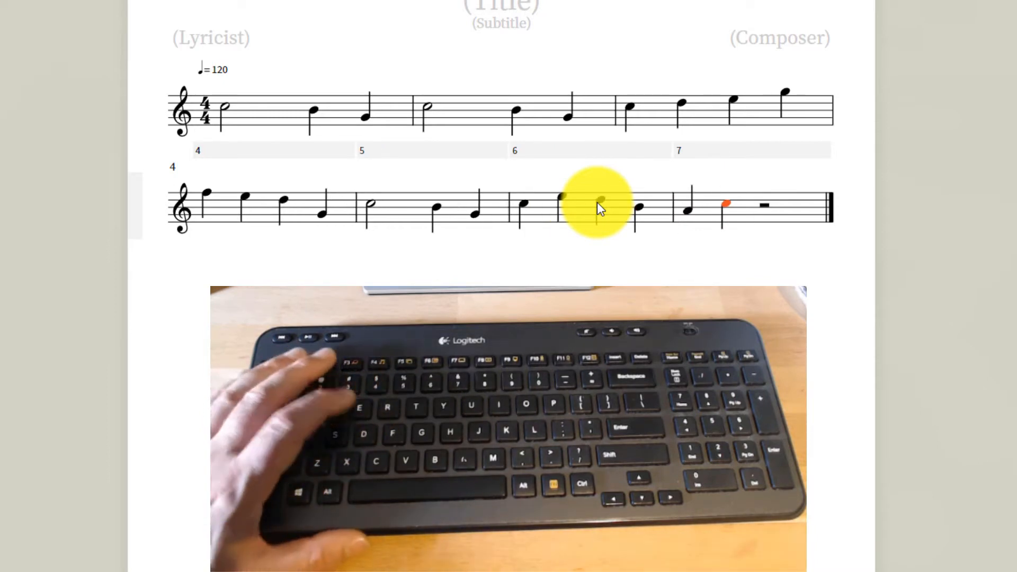
key("c")
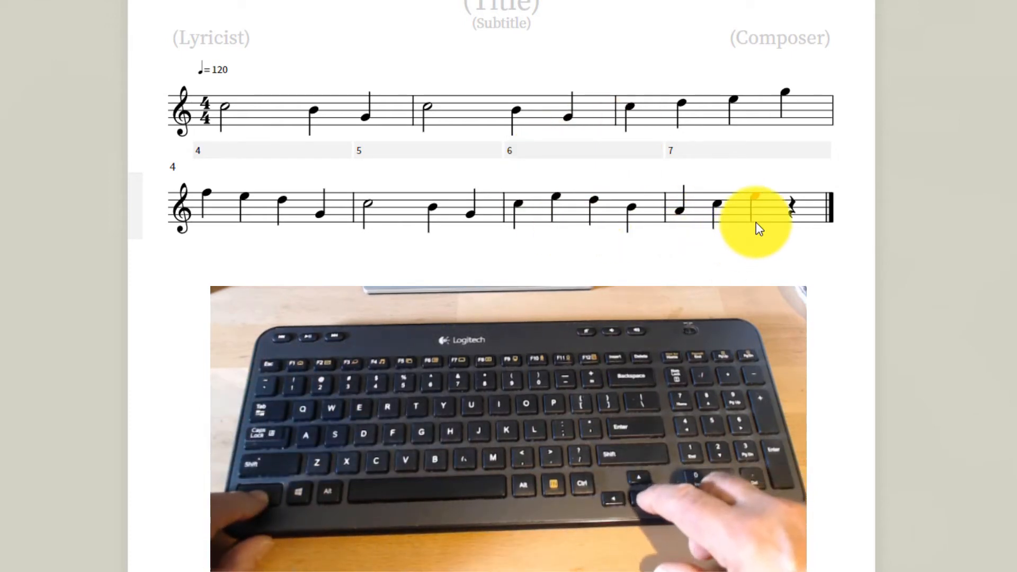
key("ctrl+Down")
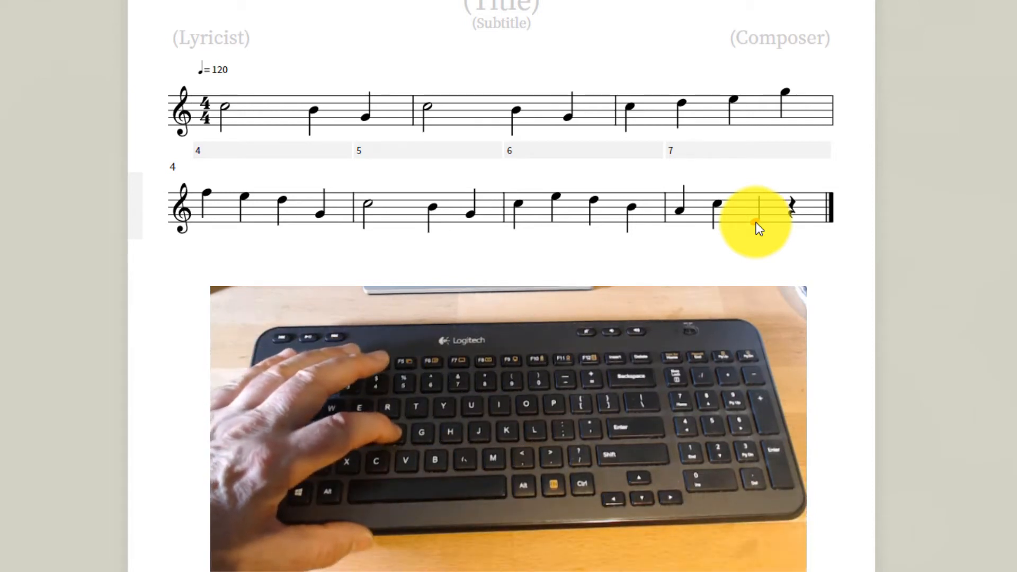
- Finish measure 7 with a quarter-note F sharp raised an octave and start measure 8 with a quarter-note G
key("e")
key("f")
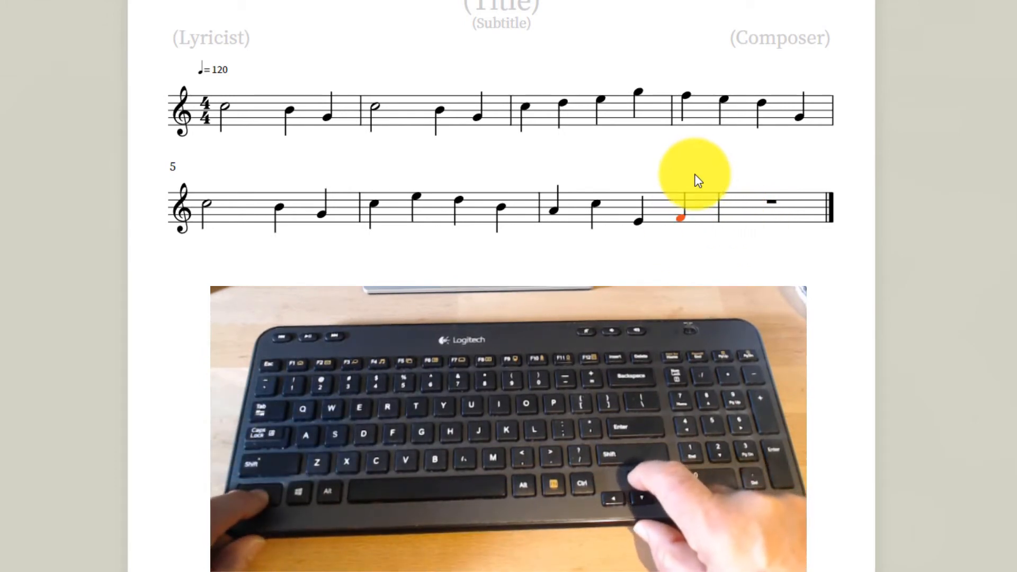
key("ctrl+Up")
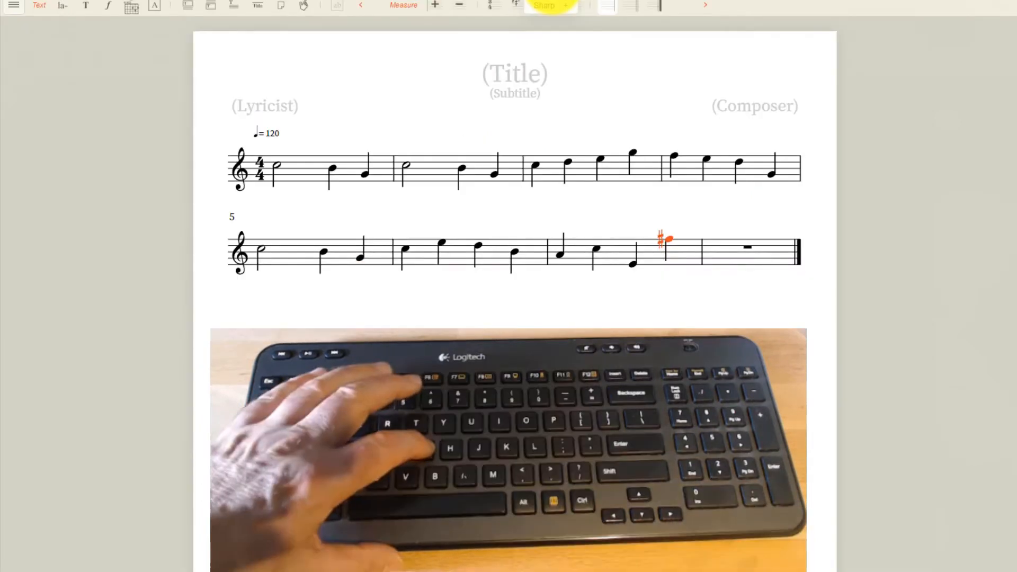
key("g")
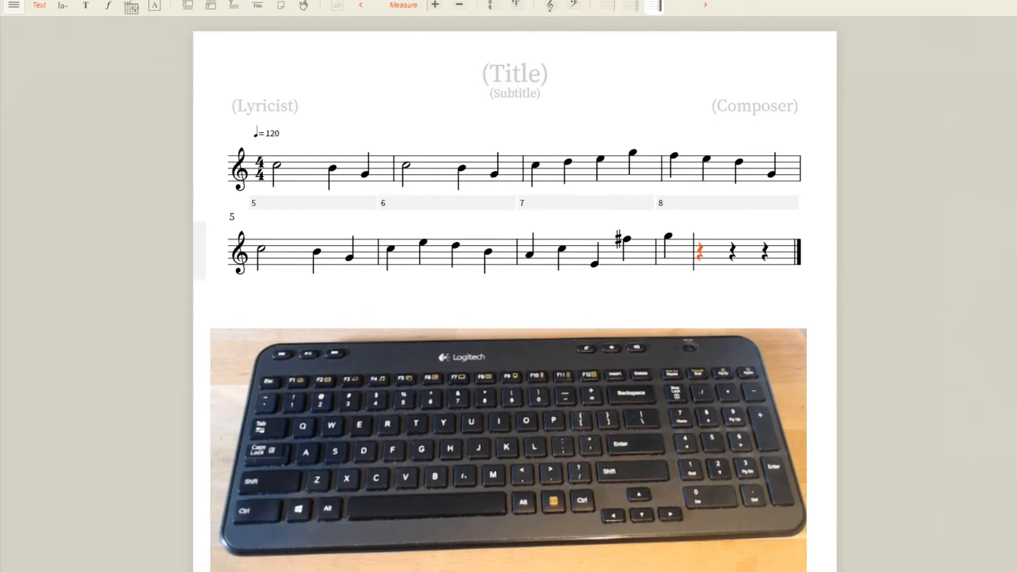
- Stack the notes B, G and D as a chord on the second beat of measure 8 and delete them
left_click(701, 258)
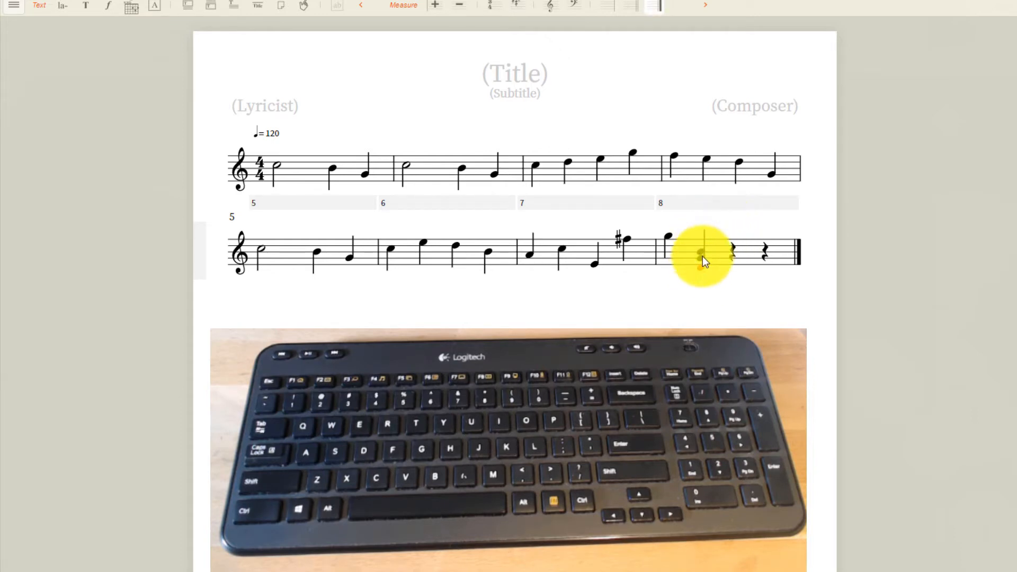
left_click(703, 260)
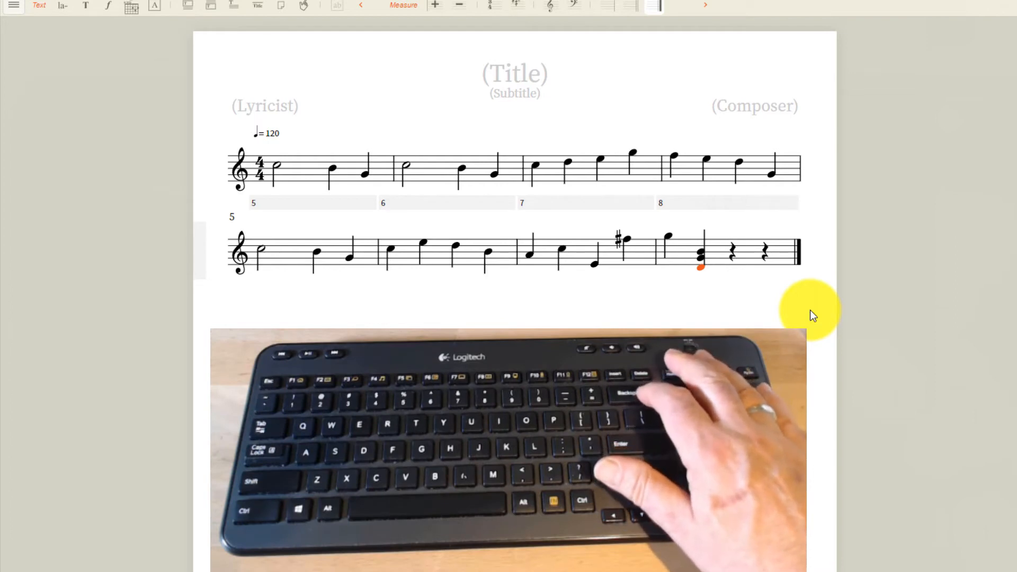
key("BackSpace")
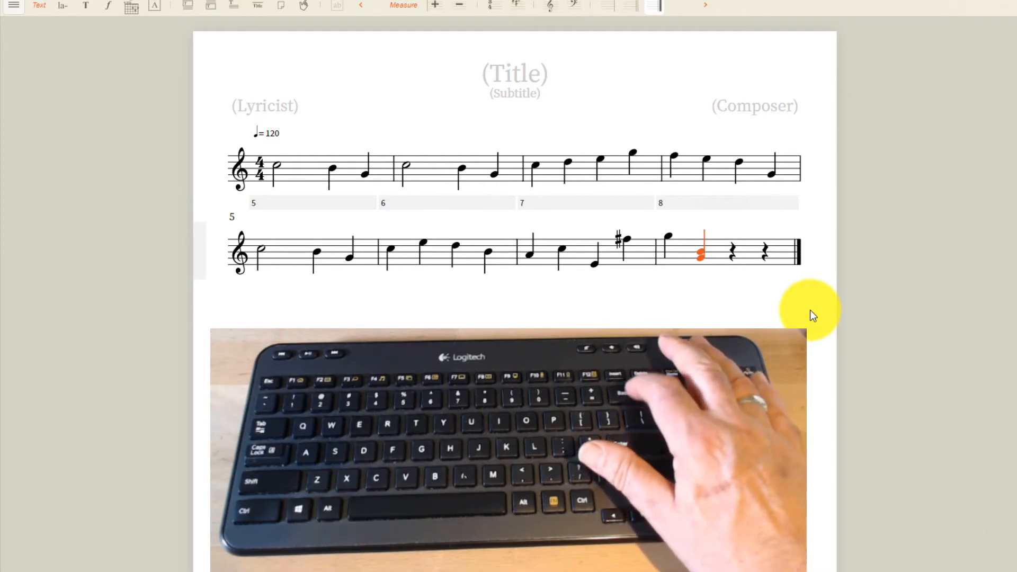
key("BackSpace")
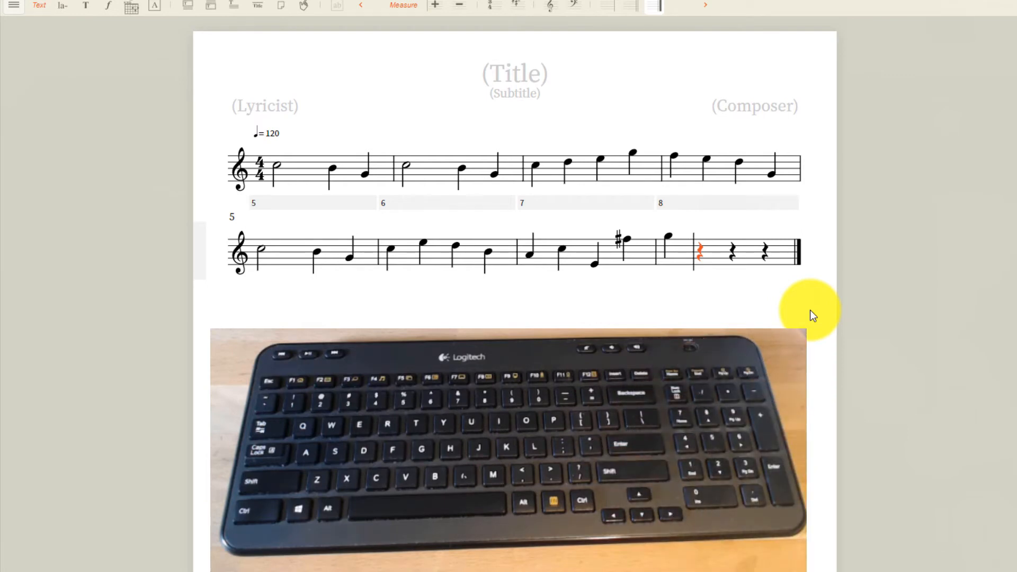
- Enter a quarter-note chord of B, G and D on beat two of measure 8, followed by a G lowered an octave
key("a")
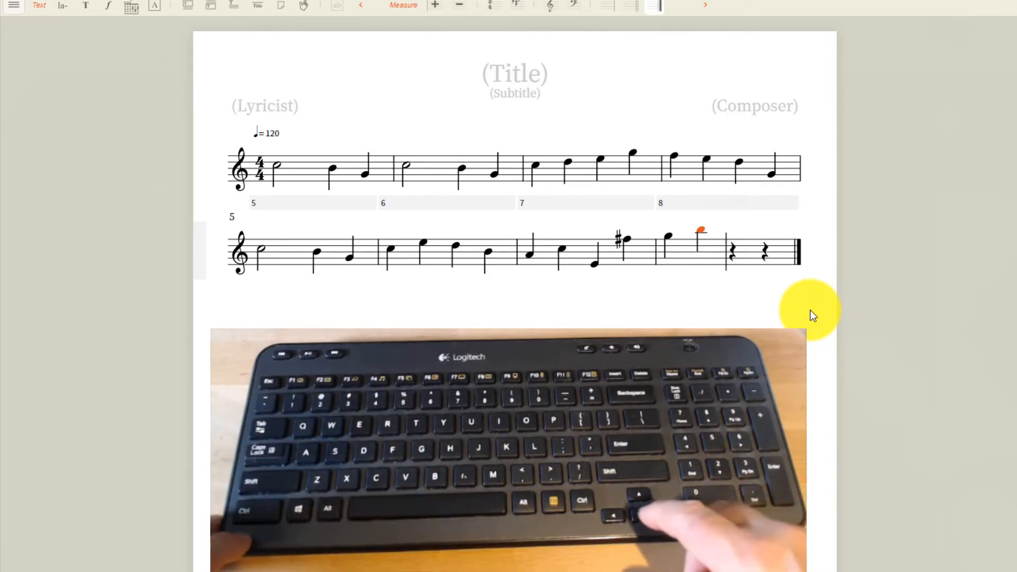
key("ctrl+Down")
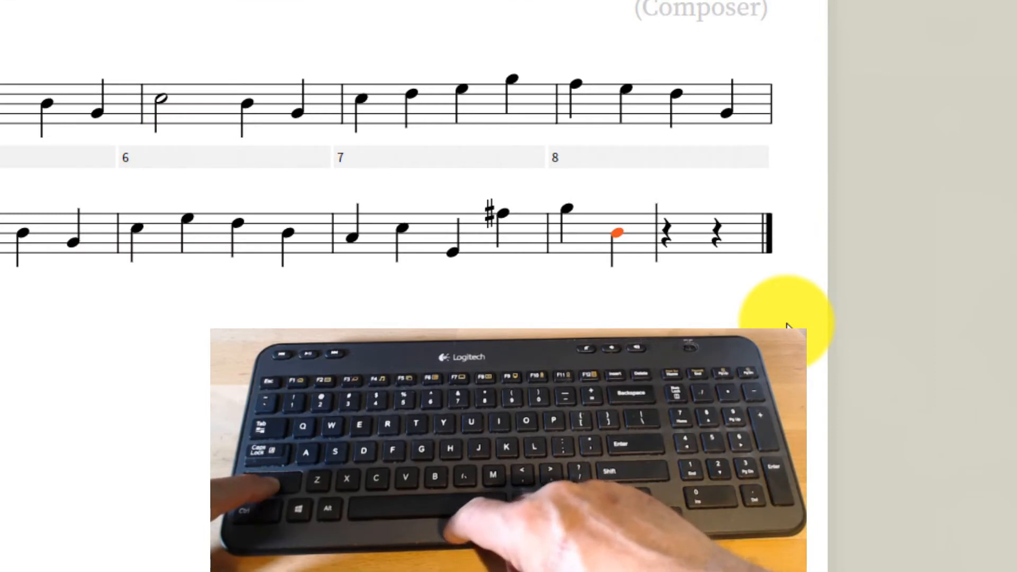
key("shift+g")
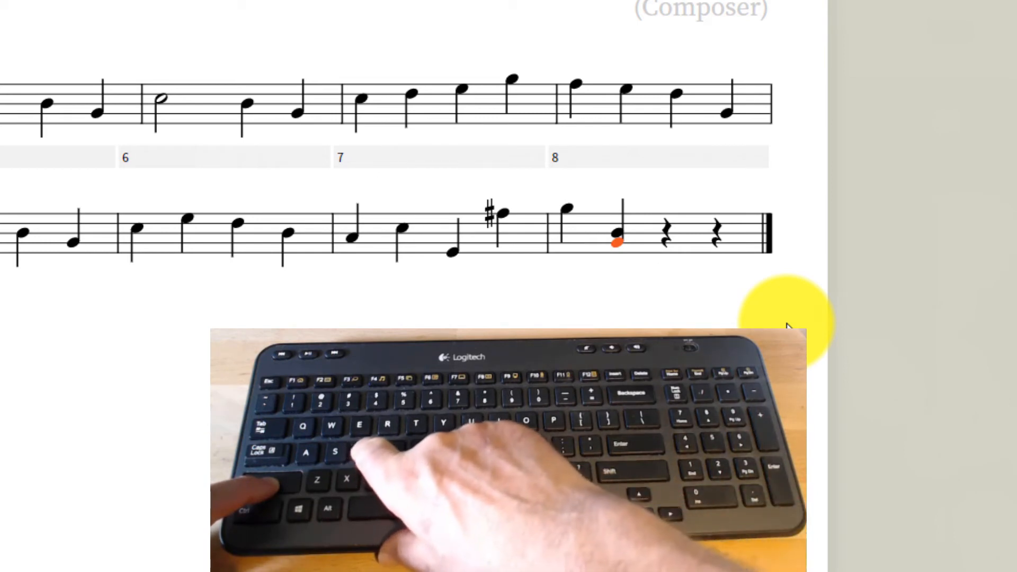
key("shift+e")
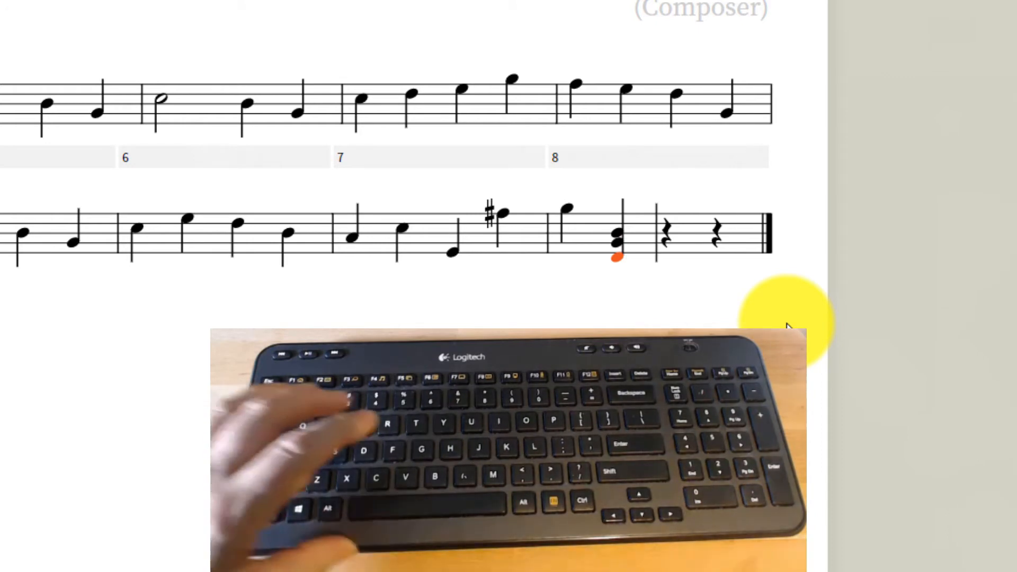
key("g")
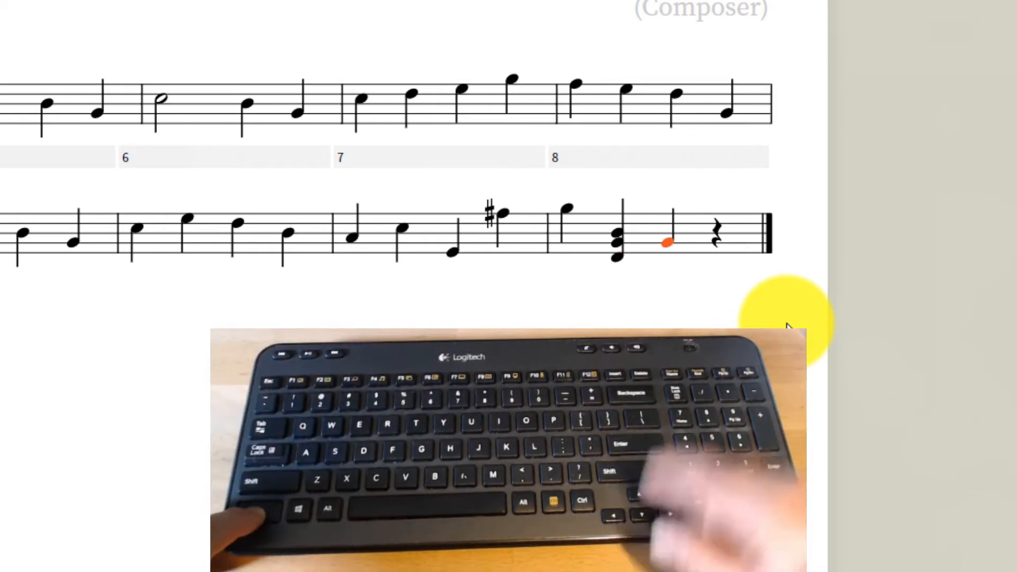
key("ctrl+Down")
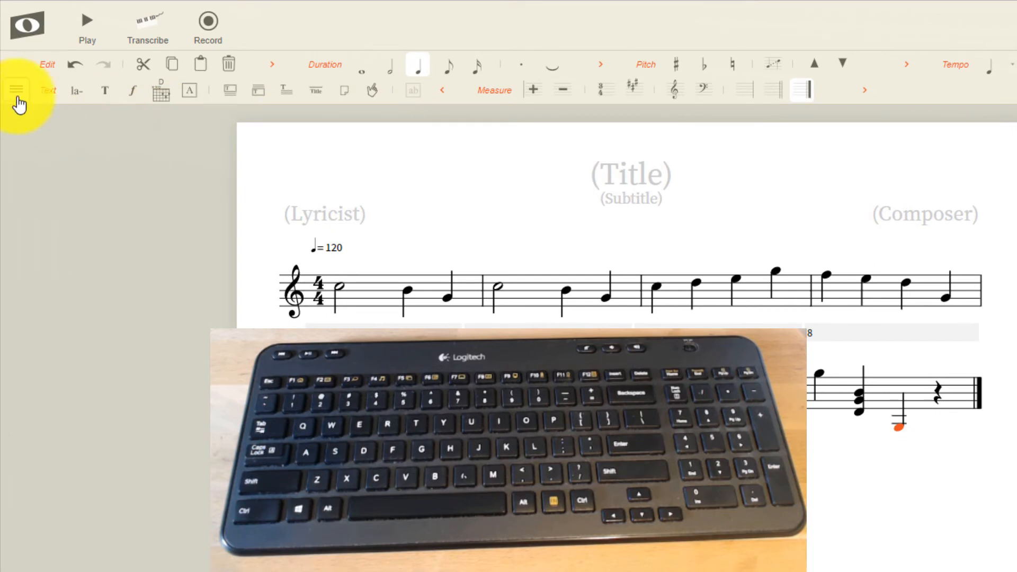
- Dismiss the keyboard shortcuts announcement and add the Repeat palette to the editing tools
left_click(24, 95)
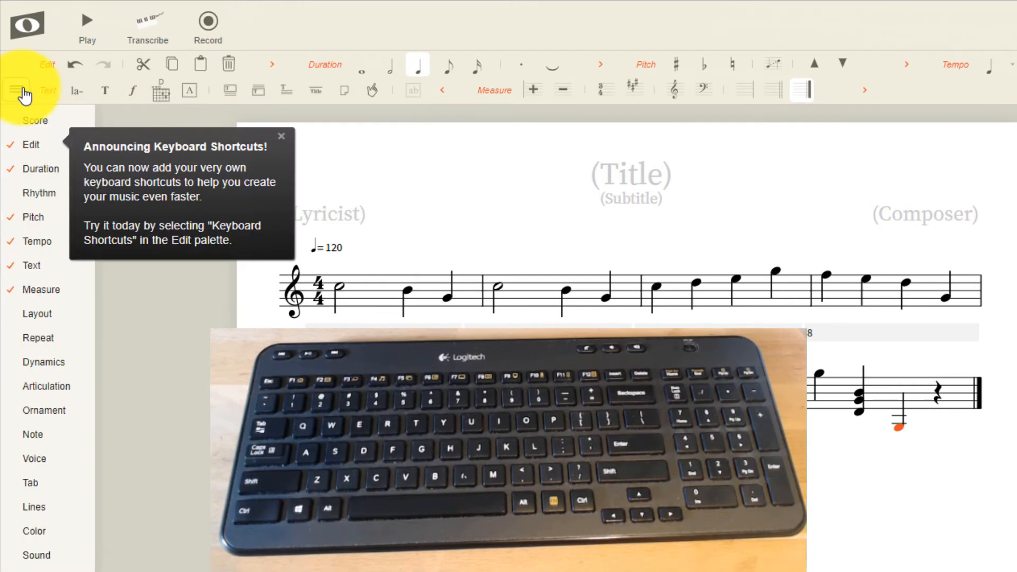
mouse_move(19, 135)
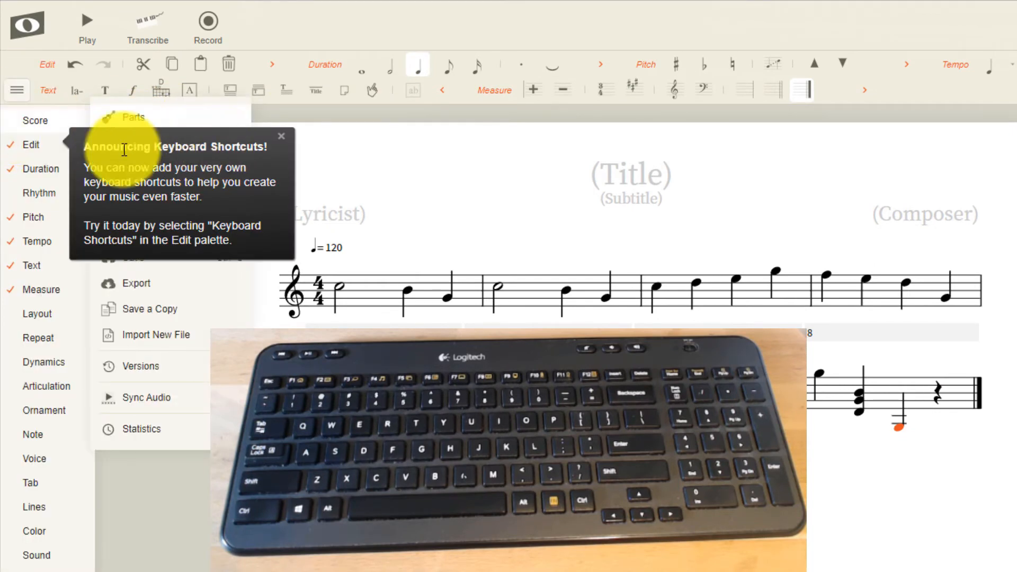
left_click(283, 143)
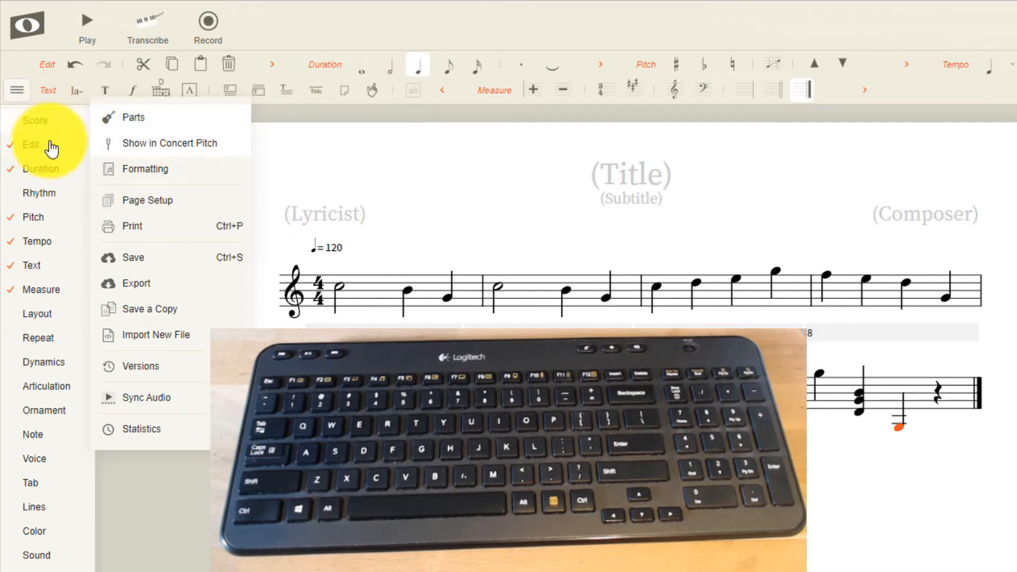
mouse_move(49, 172)
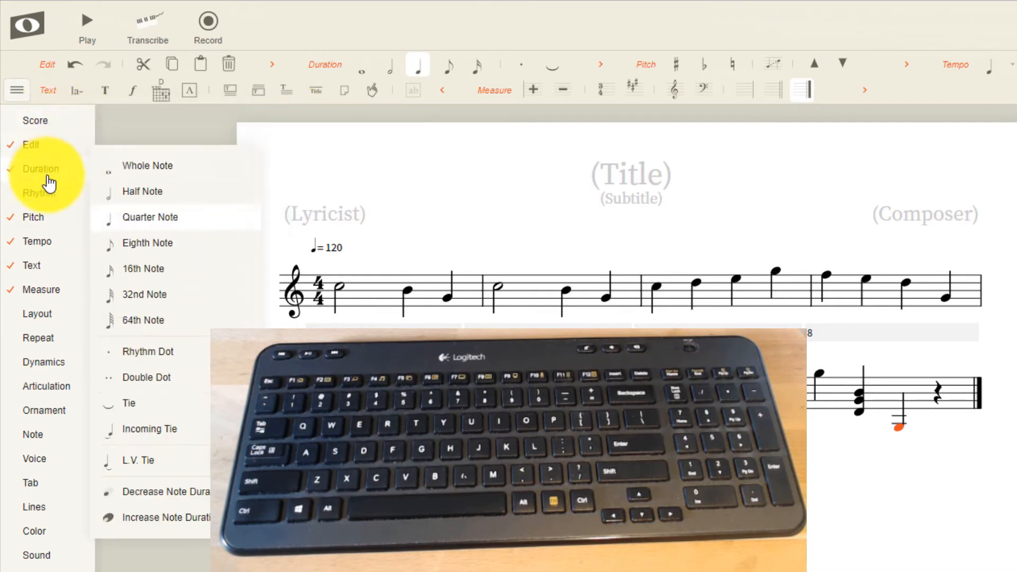
mouse_move(50, 199)
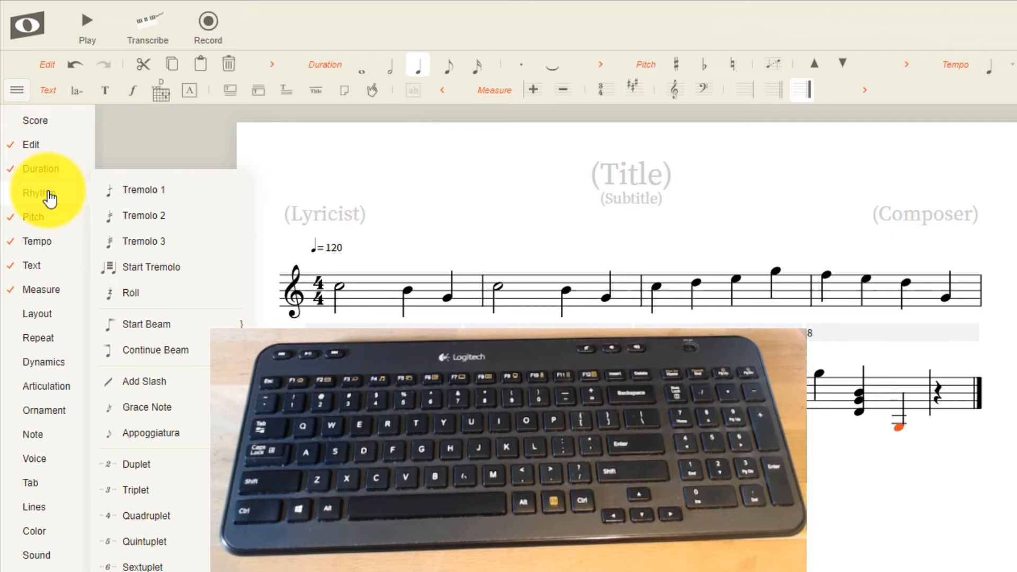
mouse_move(52, 347)
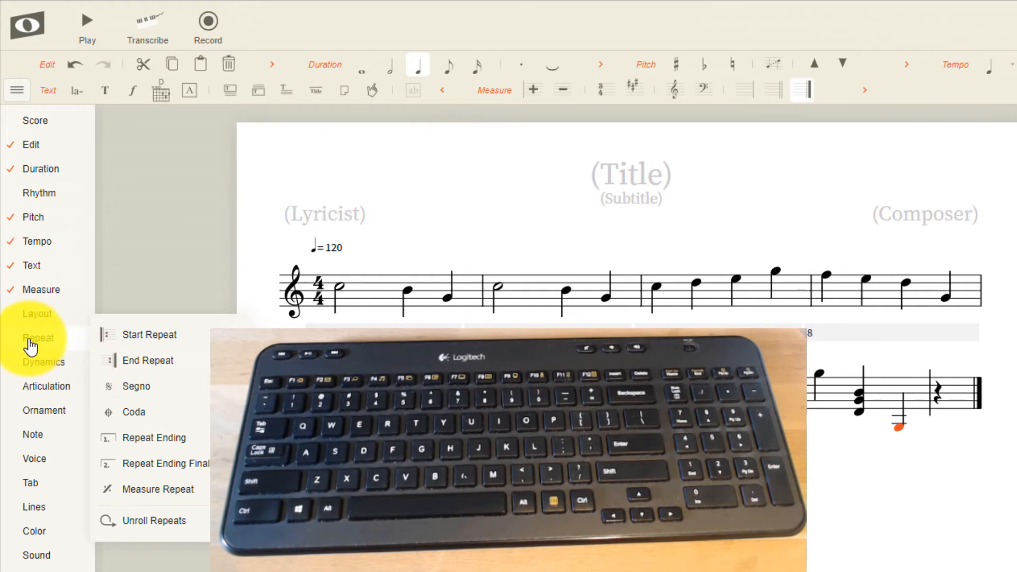
left_click(30, 347)
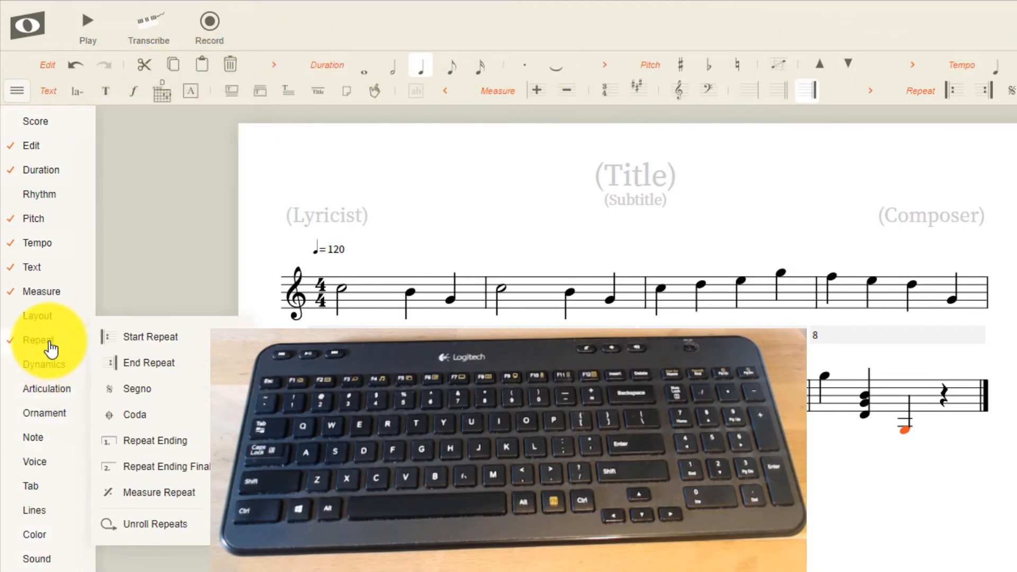
- Place an end repeat at the close of measure 8 and save the score
mouse_move(37, 315)
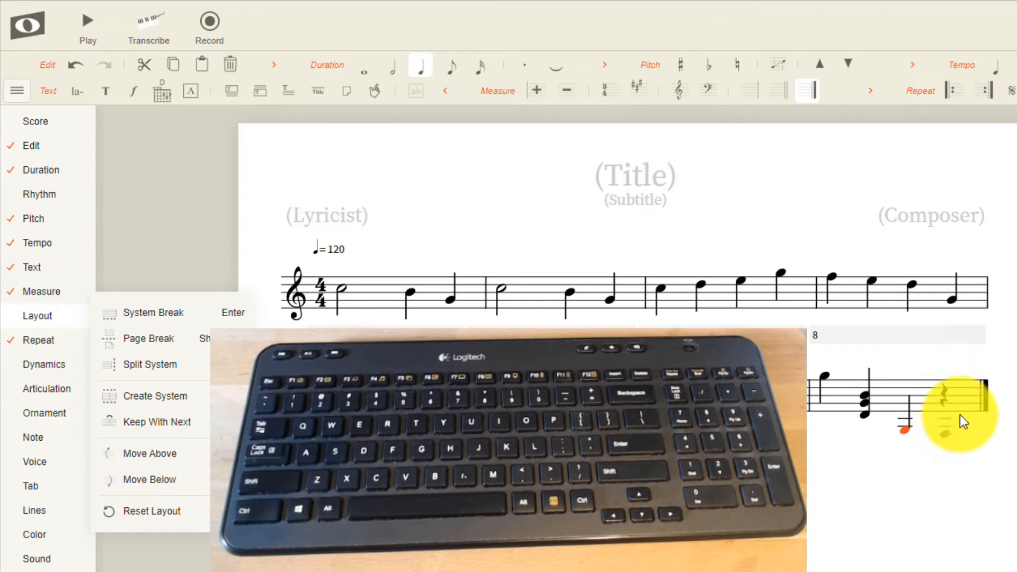
left_click(966, 401)
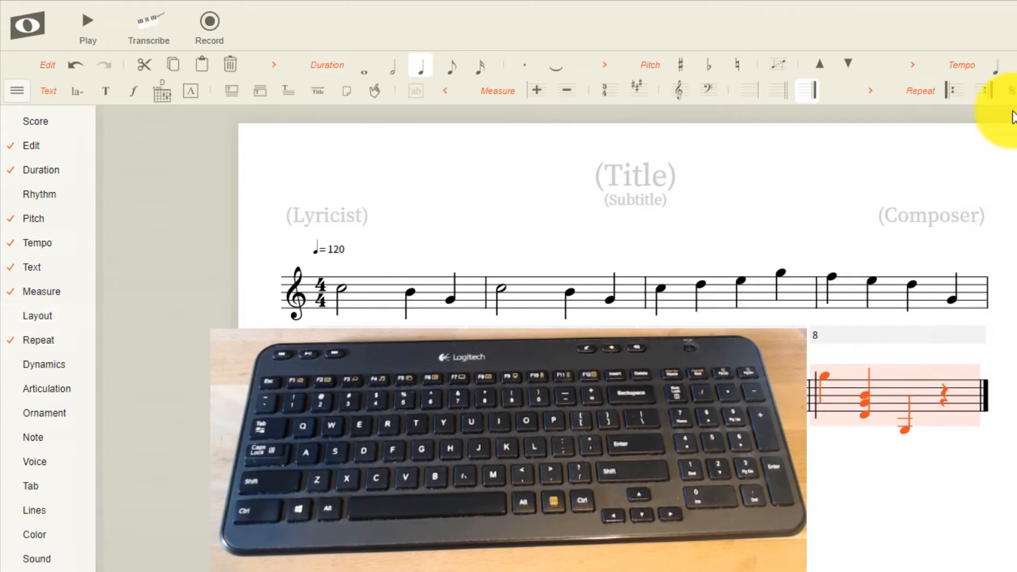
left_click(988, 96)
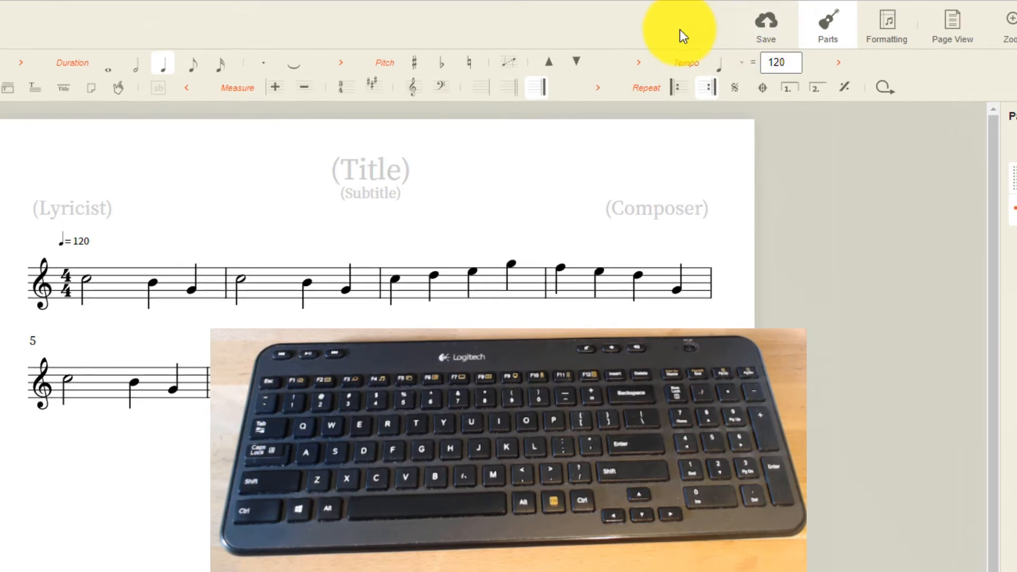
left_click(767, 25)
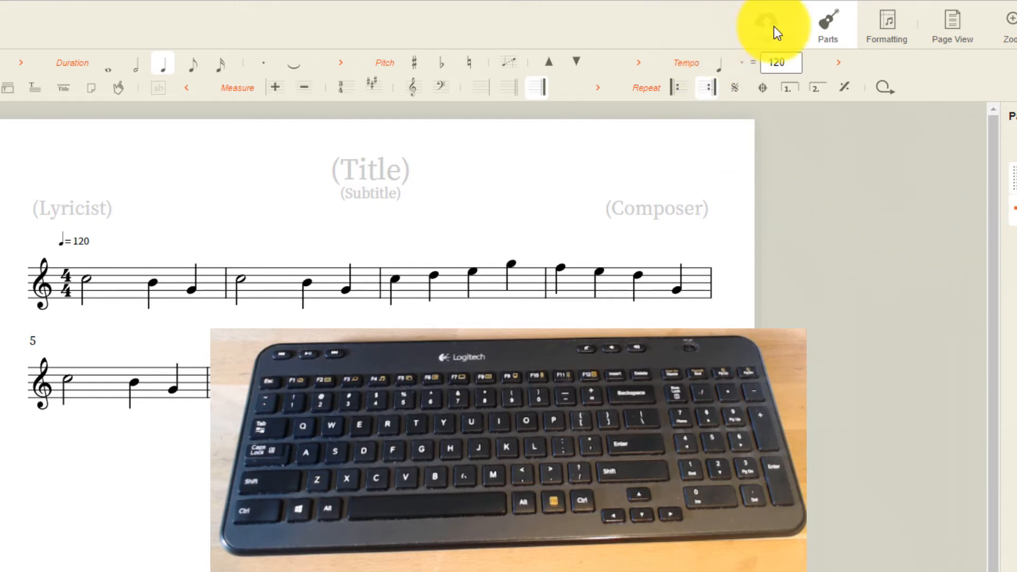
- Set the score's title to "Study in C"
left_click(383, 164)
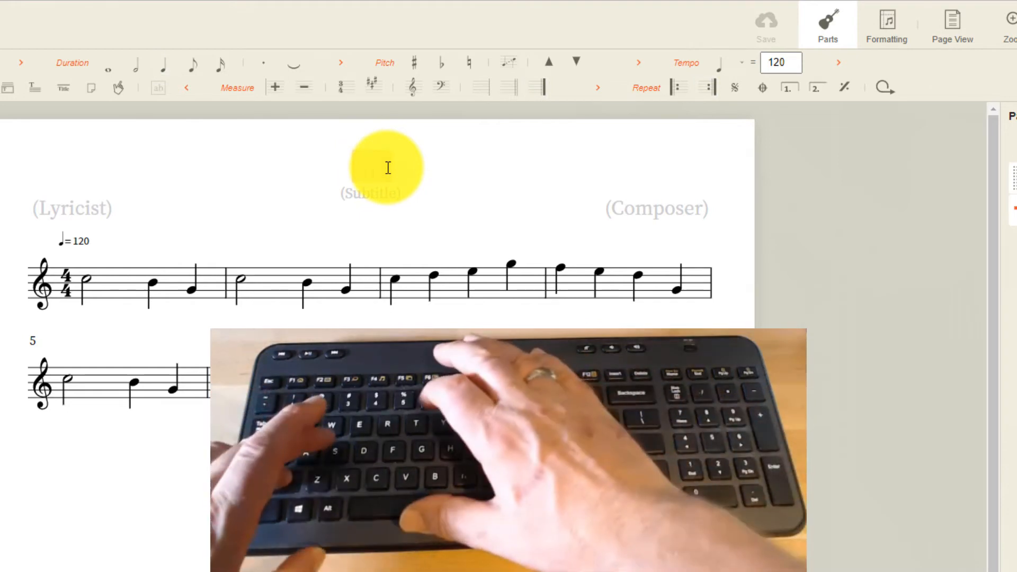
type("Study in C")
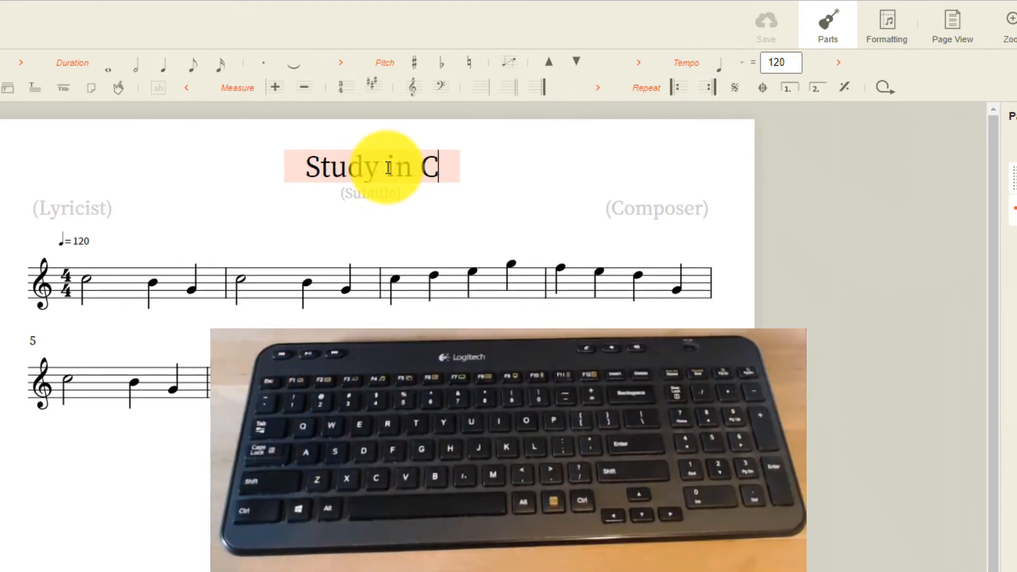
key("Return")
- Enter Fernando Sor as the composer and save the score
left_click(653, 217)
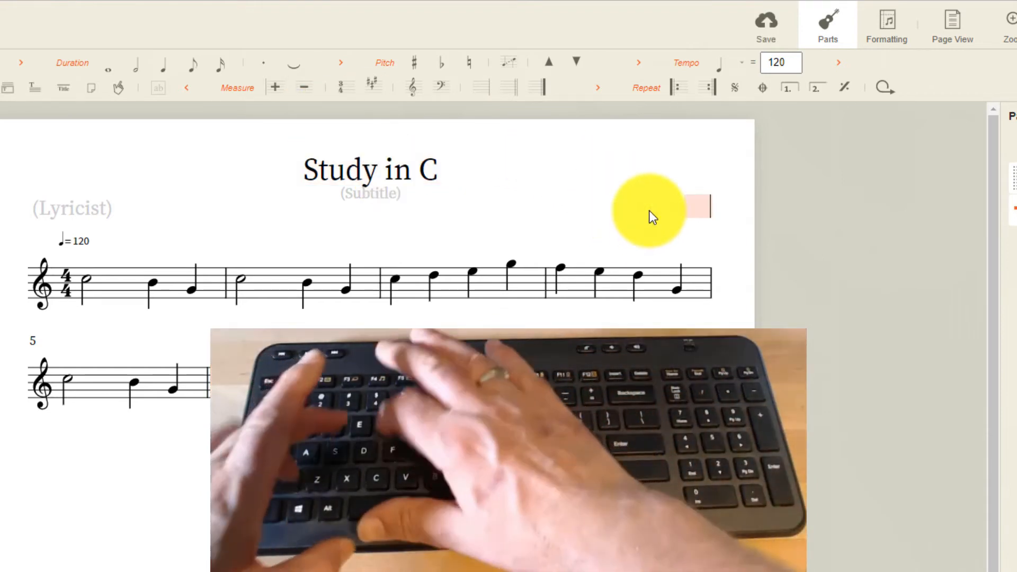
type("Fernan")
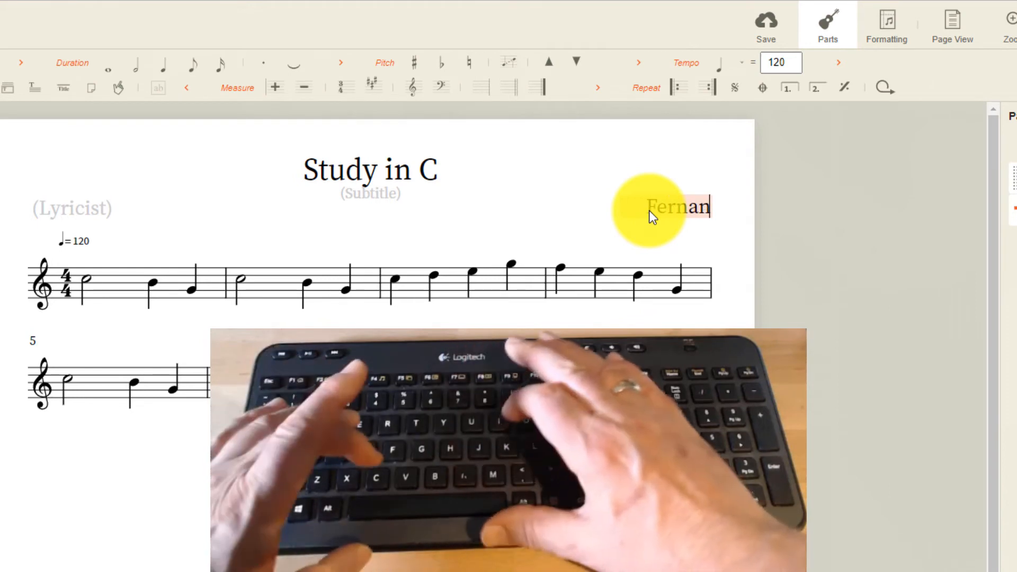
type("do Sor")
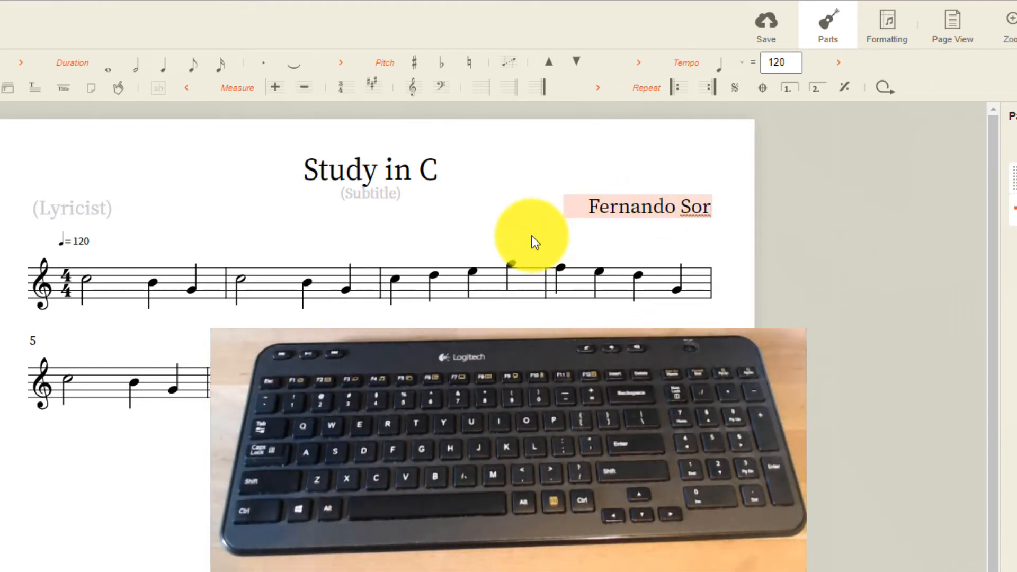
left_click(769, 32)
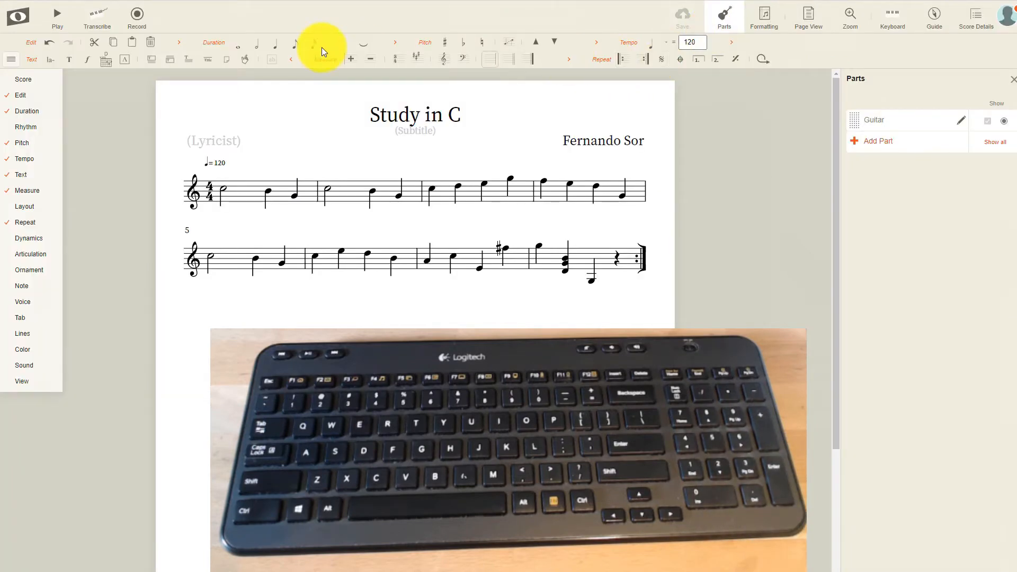
- Add an empty measure after measure 8, past the end repeat
left_click(249, 197)
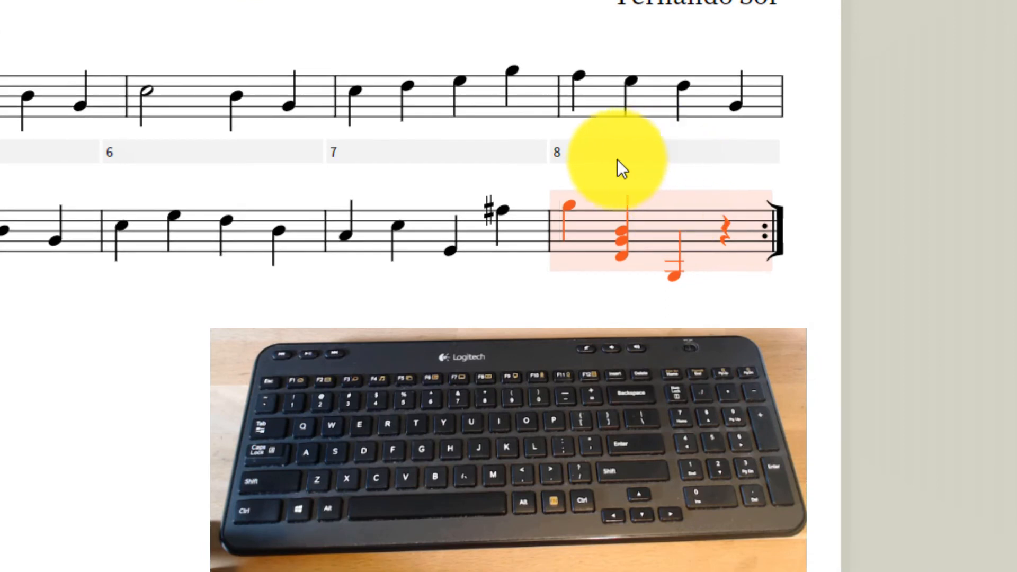
left_click(743, 151)
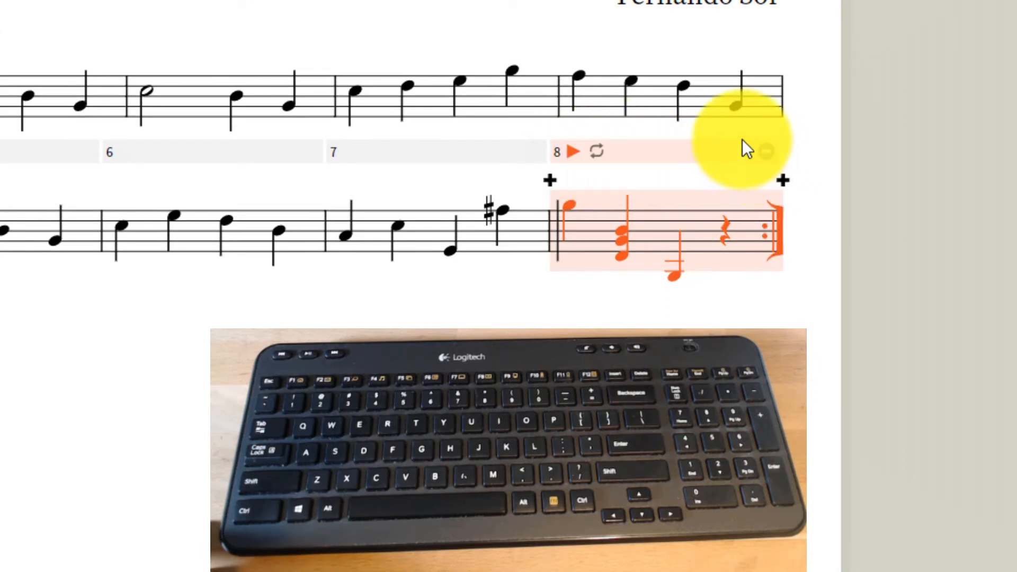
left_click(783, 180)
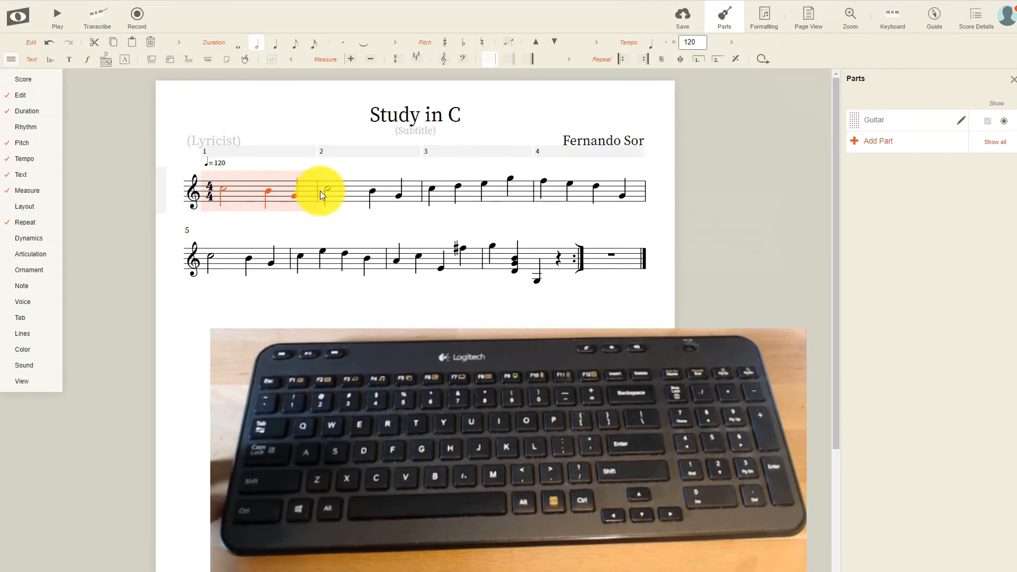
- Copy measures 1 to 3, paste them starting at measure 9 and clear the pasted notes
left_click(523, 195, "shift")
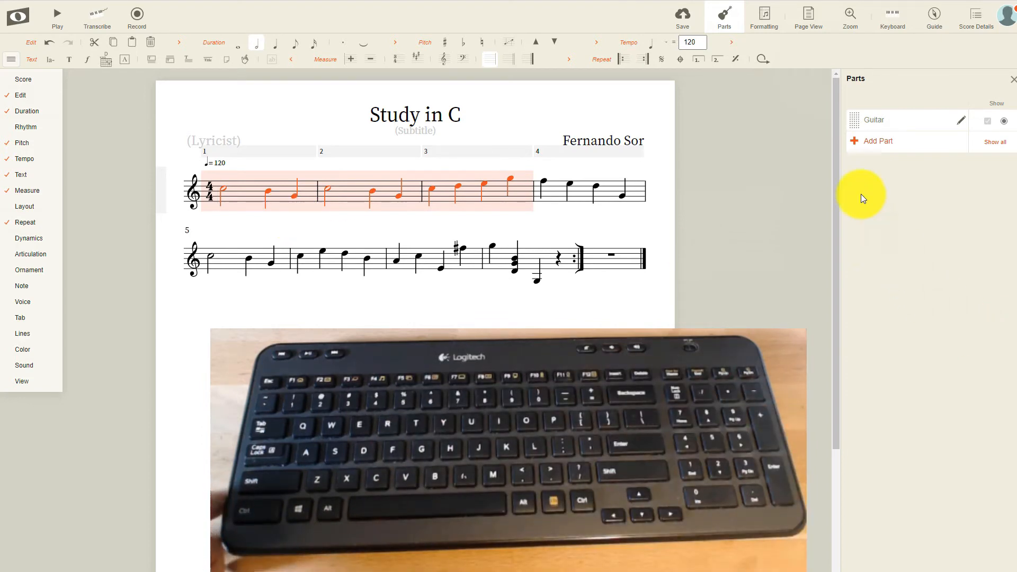
left_click(598, 262)
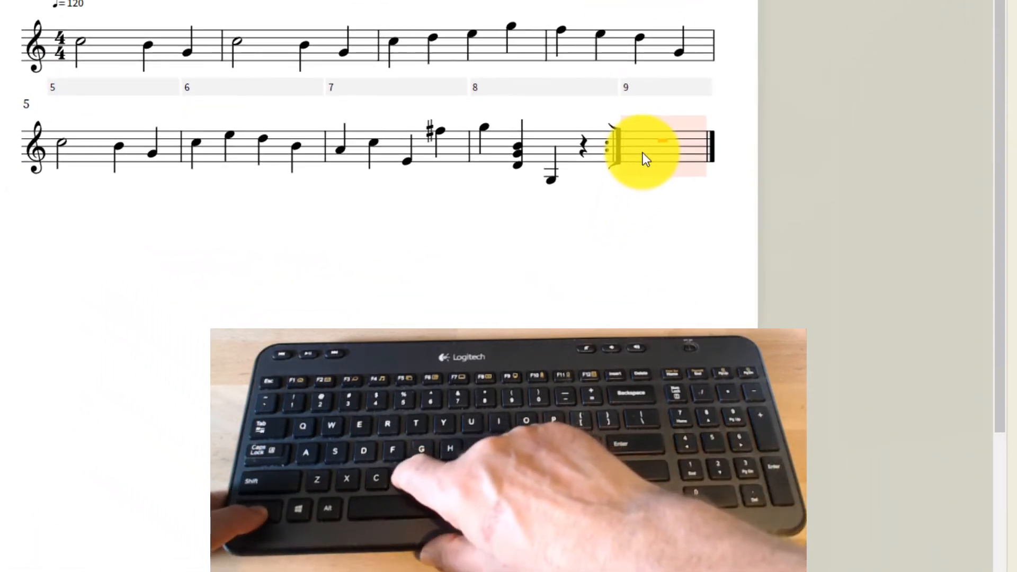
key("ctrl+v")
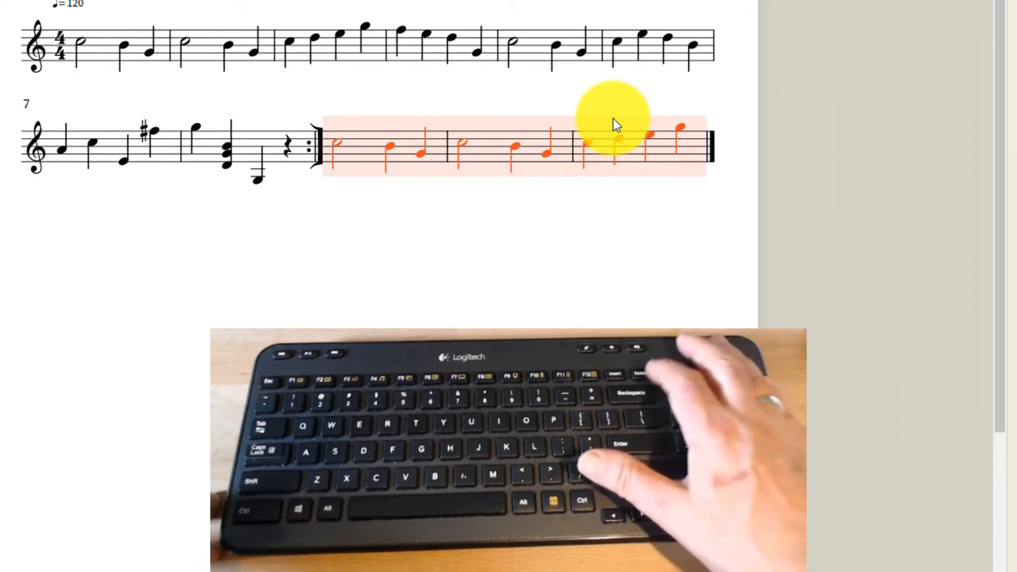
key("Delete")
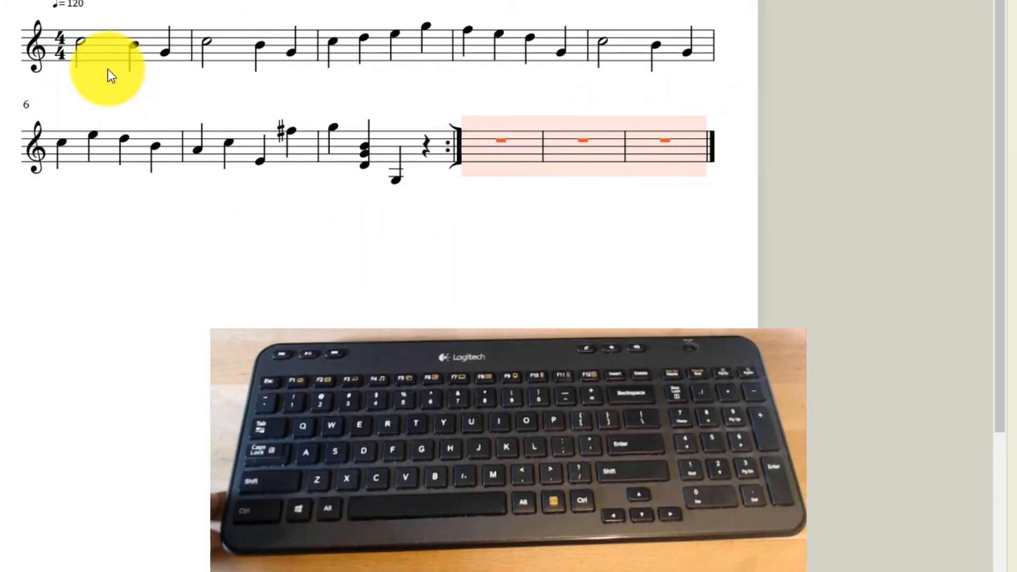
- Select measures 1 through 8 and duplicate them directly after the end repeat with the repeat command
left_click(89, 51)
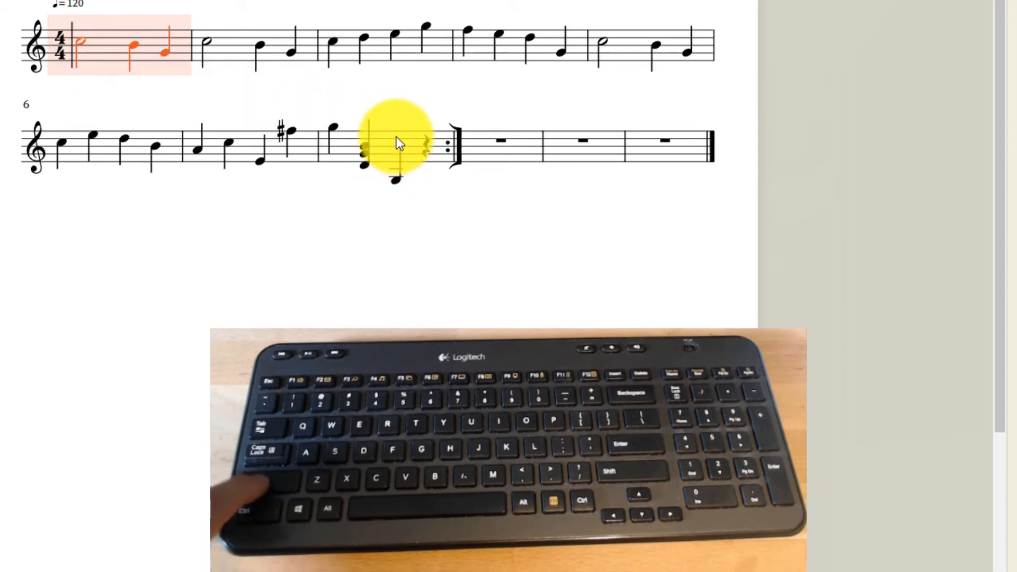
left_click(444, 158, "shift")
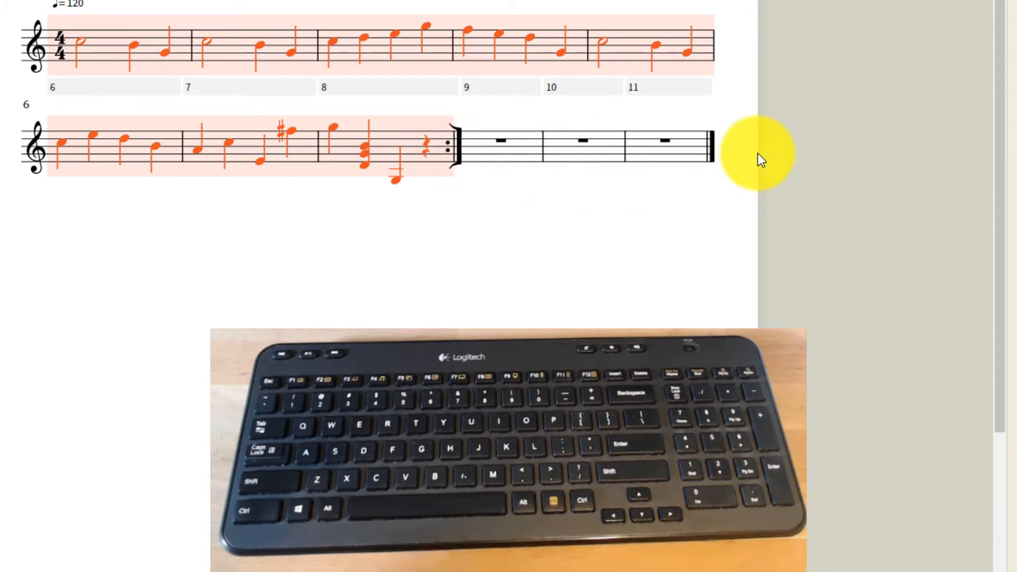
key("r")
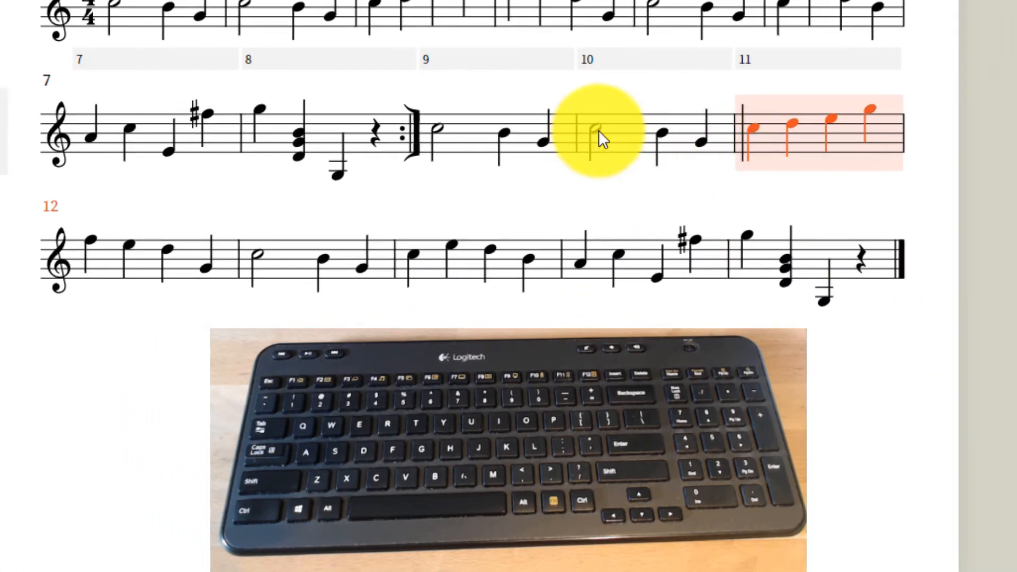
- Insert an empty measure before measure 11
left_click(812, 59)
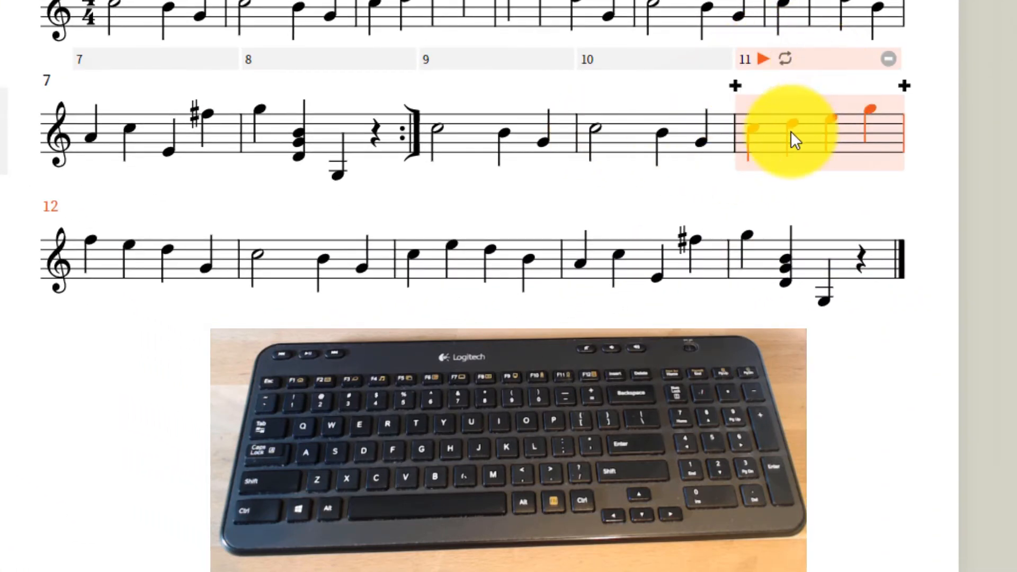
left_click(736, 85)
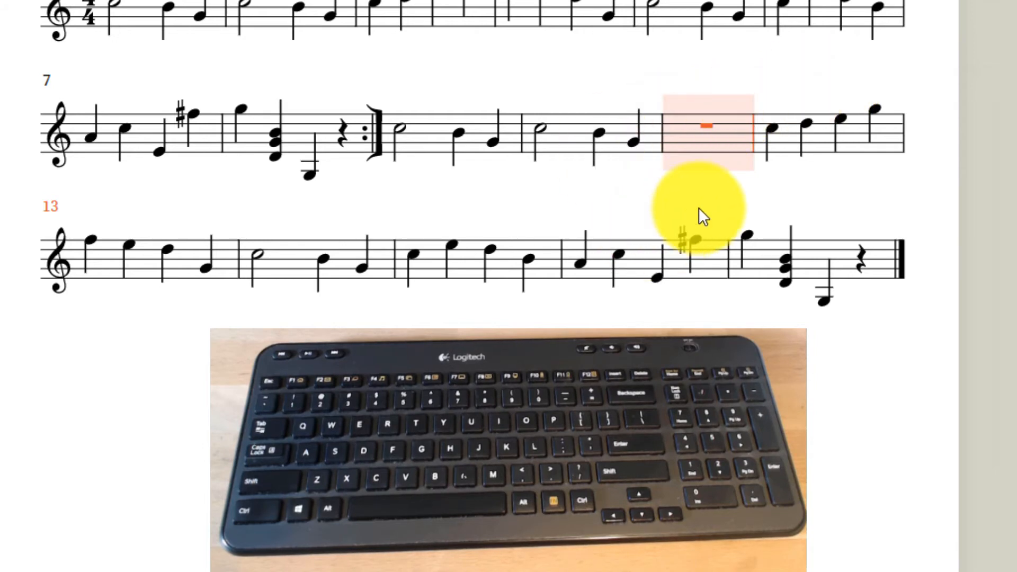
left_click(853, 132)
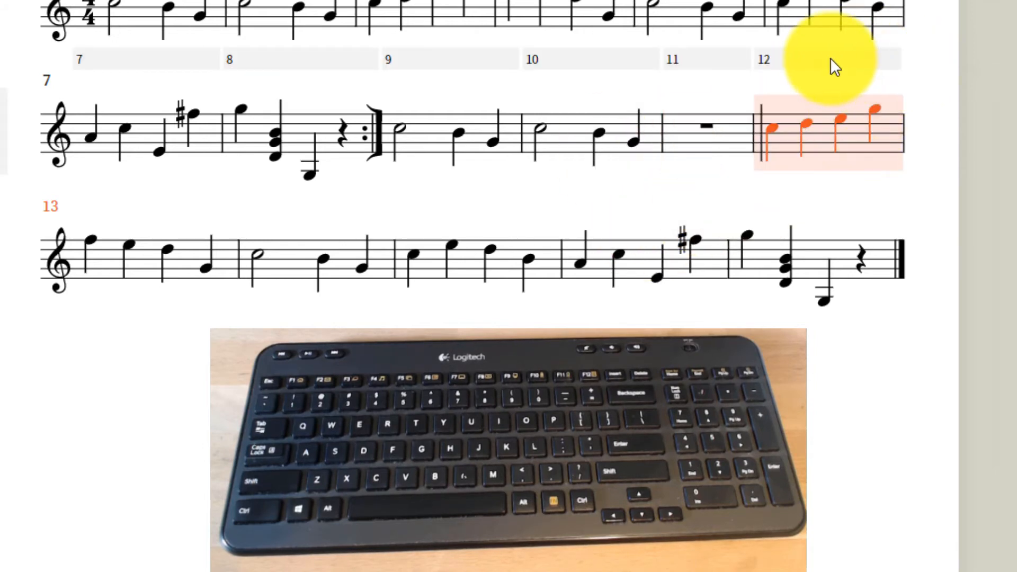
left_click(905, 85)
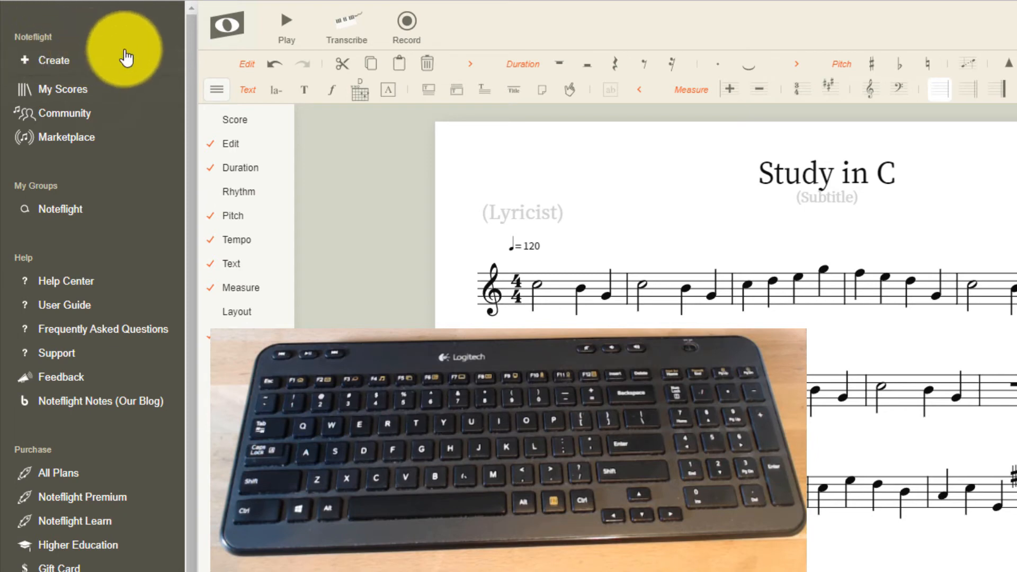
- Leave the score for My Scores without saving, reopen "Study in C" and discard its unsaved changes
left_click(69, 94)
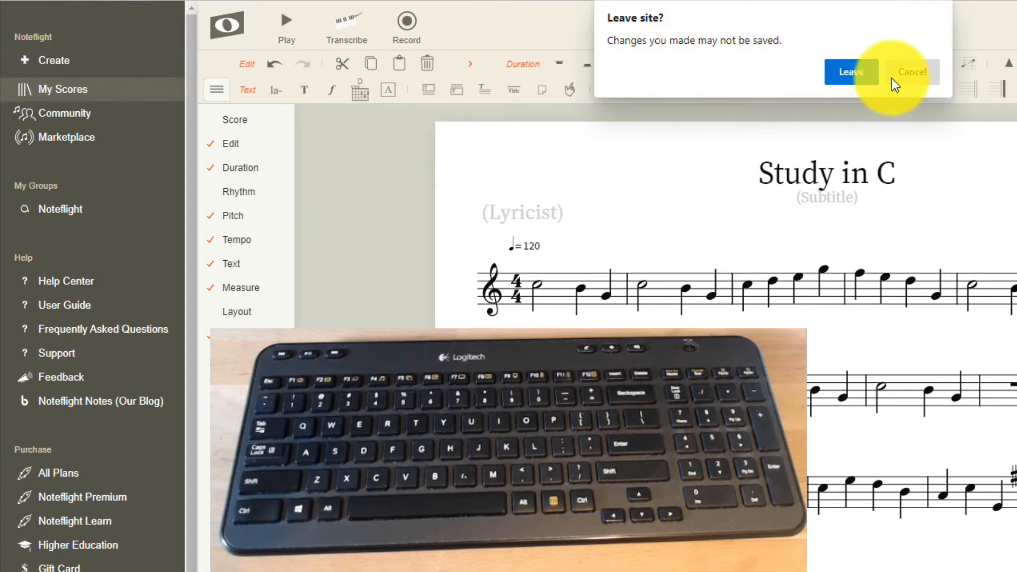
left_click(877, 79)
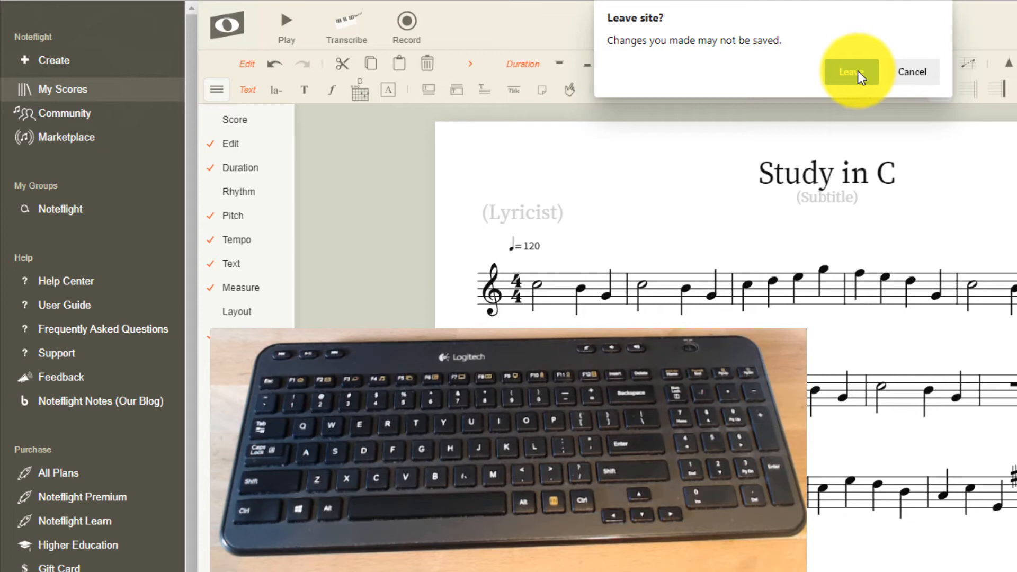
left_click(857, 71)
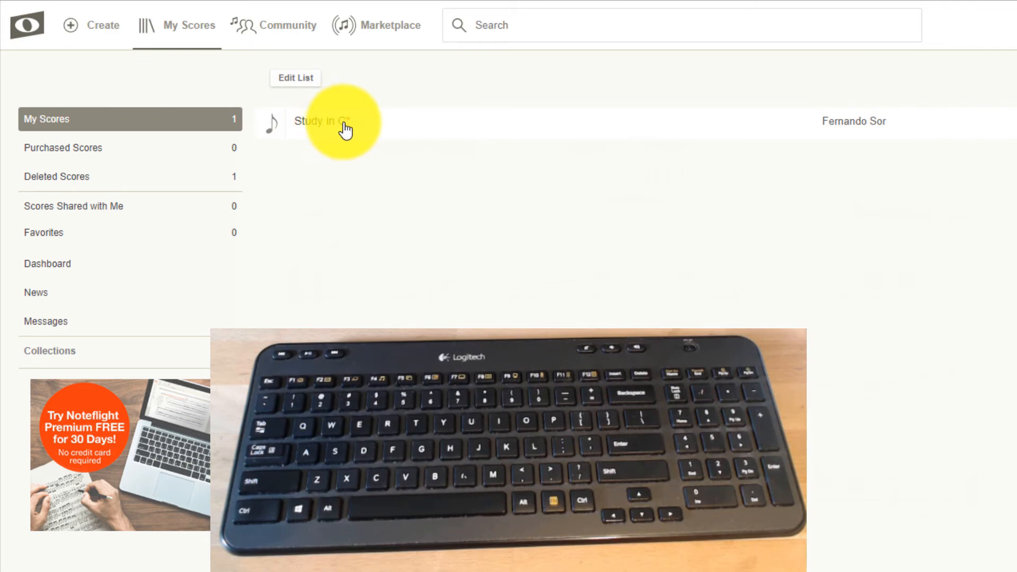
left_click(338, 131)
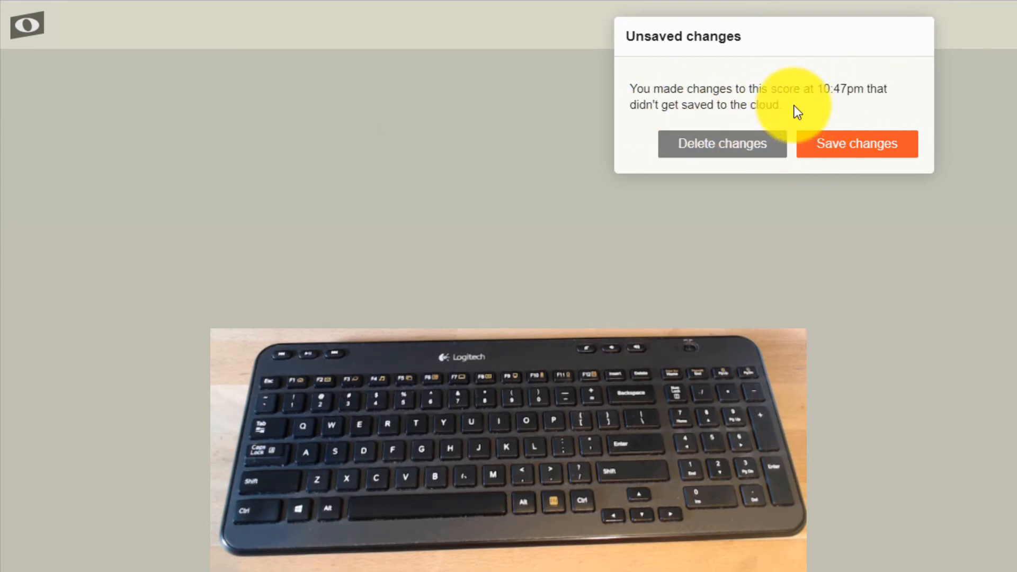
left_click(718, 154)
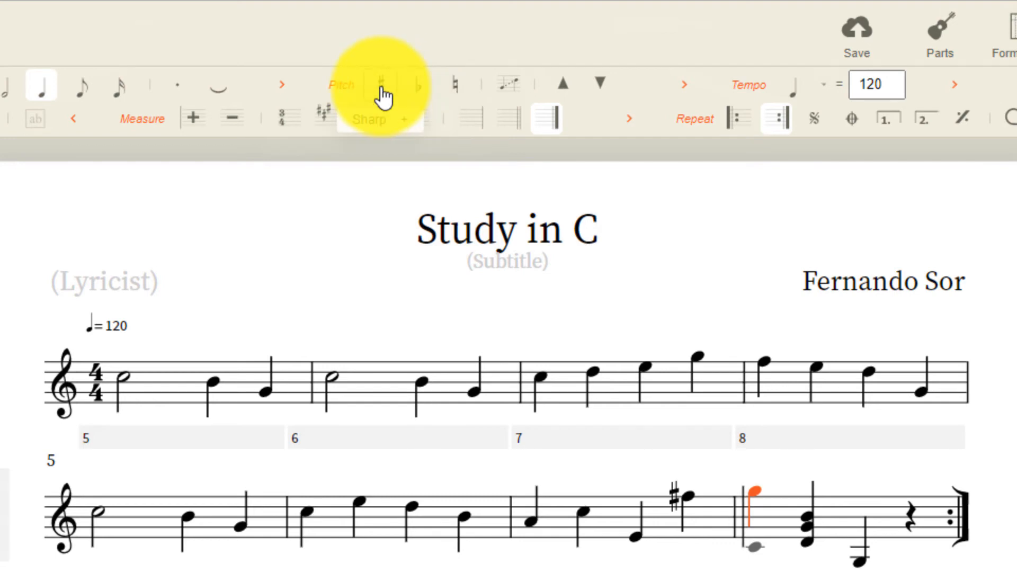
- Try a sharp, a flat and a natural on the first note of measure 8, and restore the plain note
left_click(381, 88)
left_click(420, 90)
left_click(457, 87)
left_click(457, 89)
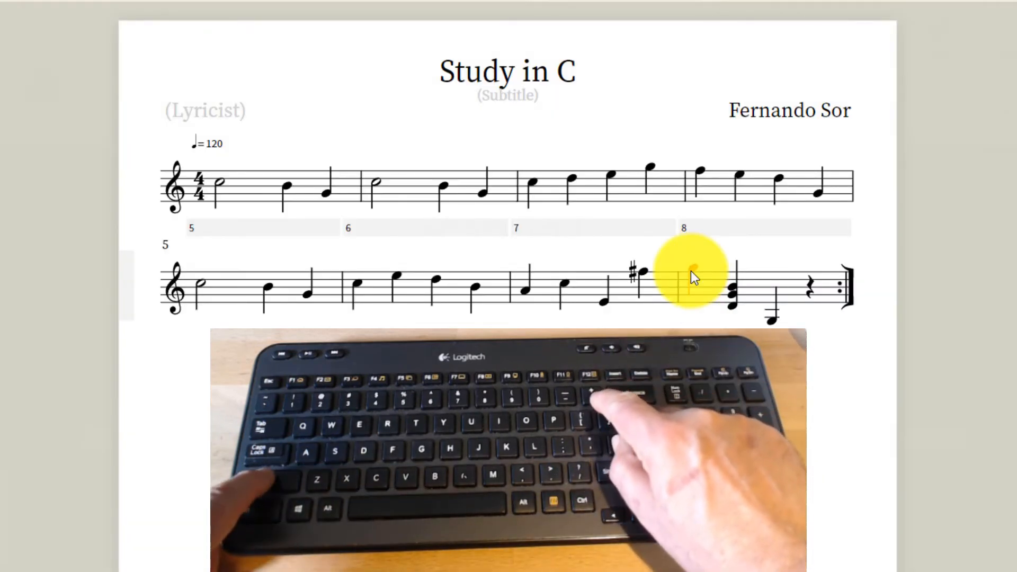
key("plus")
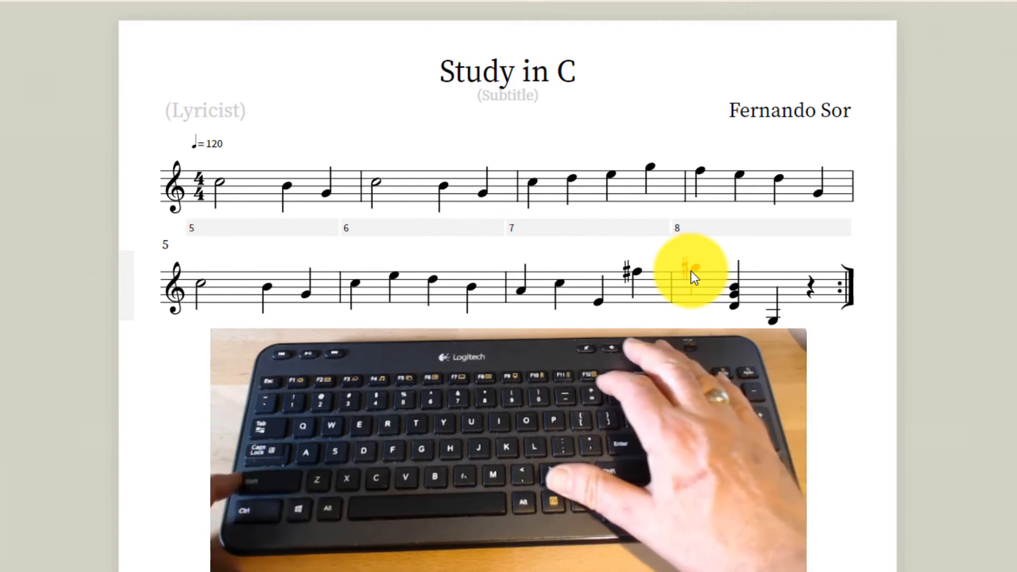
key("minus")
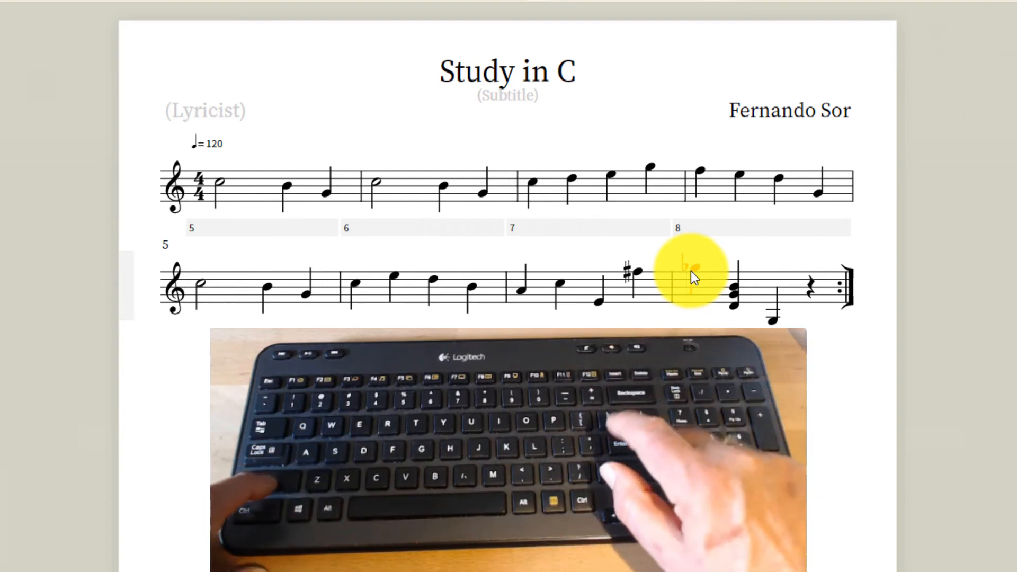
key("equal")
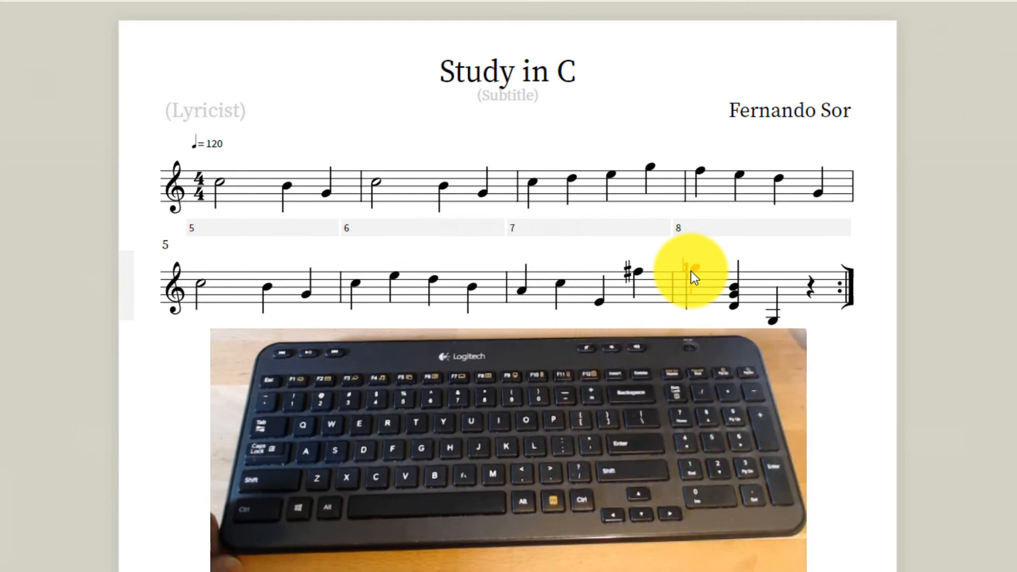
key("equal")
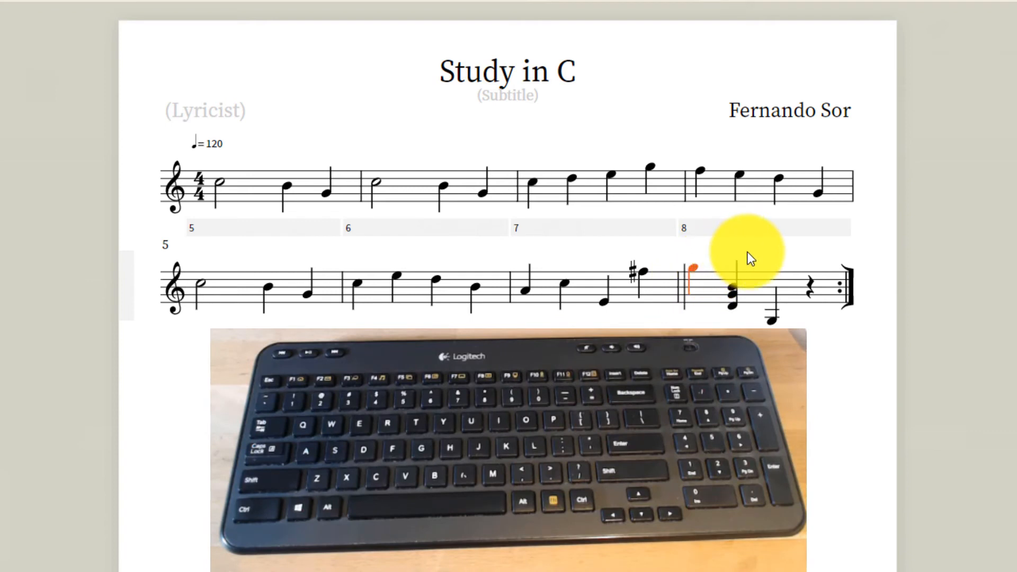
- Set the tempo at the start of measure 1 to 100 and delete the separate tempo mark above measure 2
key("ctrl+Home")
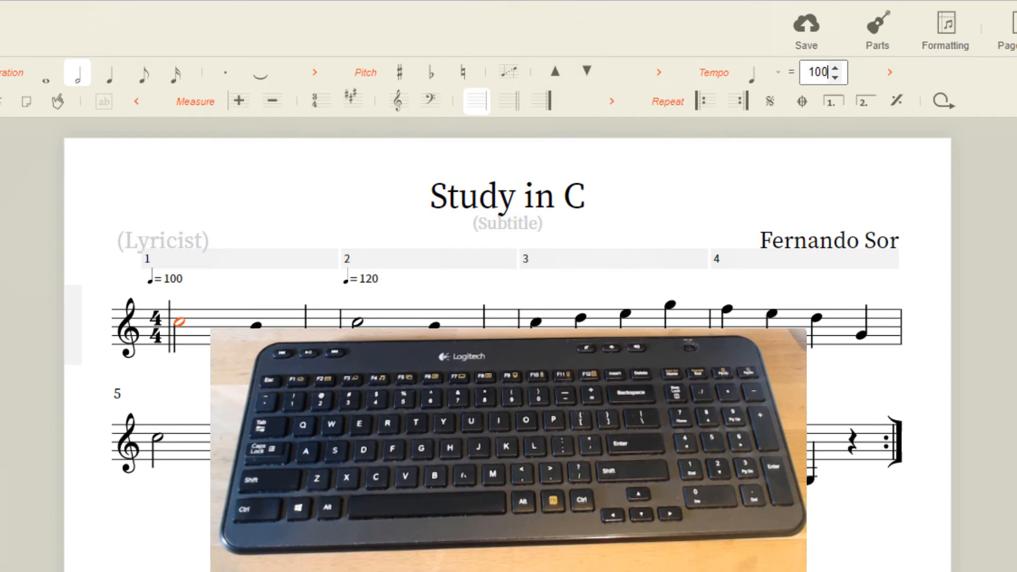
key("space")
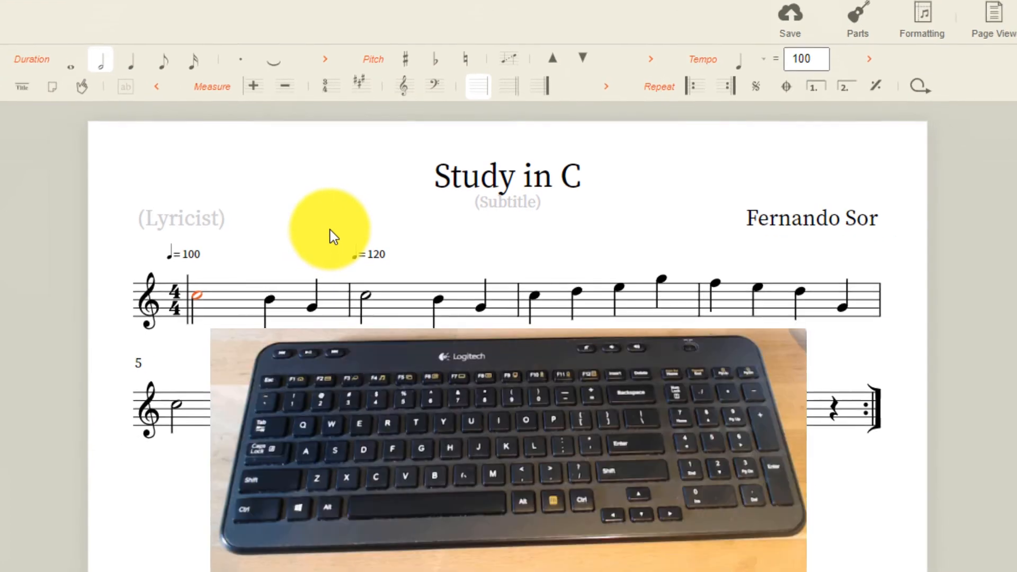
left_click(374, 255)
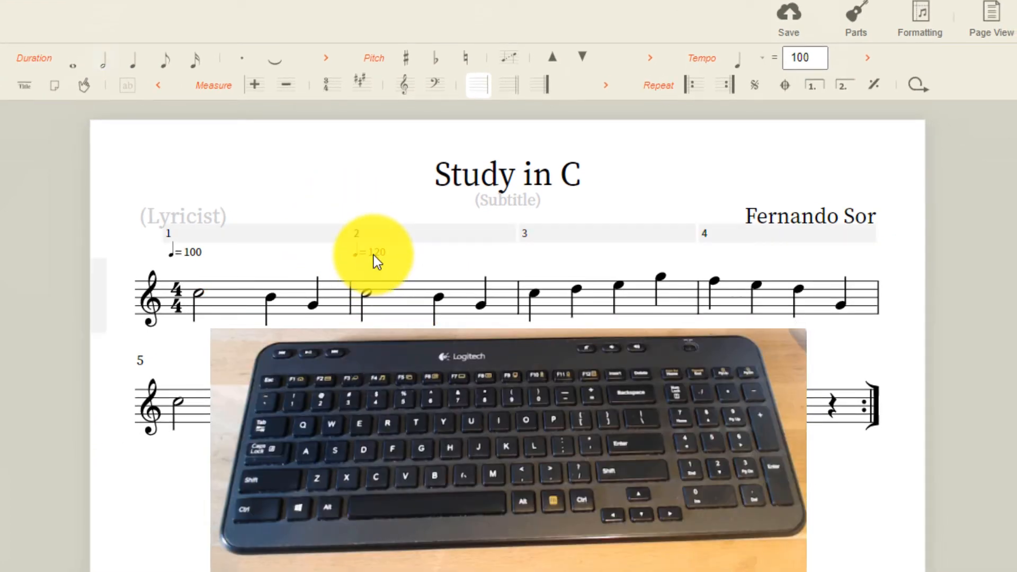
key("Delete")
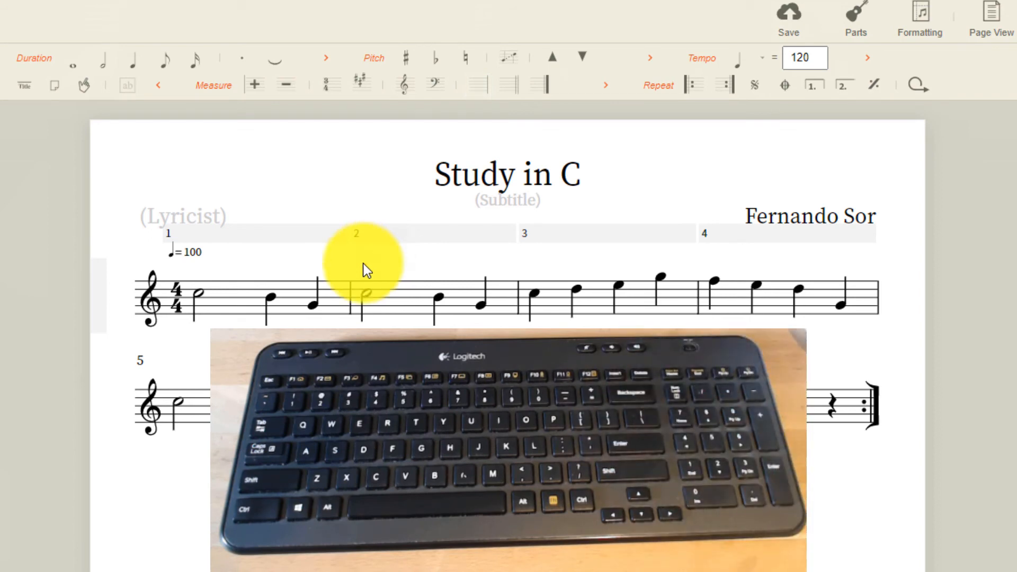
left_click(190, 253)
left_click(195, 252)
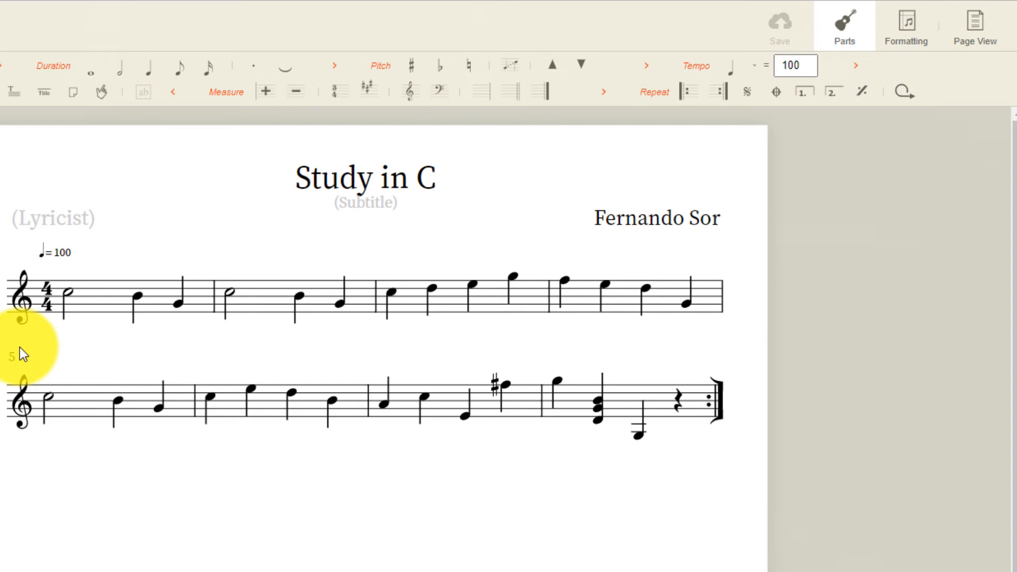
- Add a Guitar (Tab) part from the Plucked Strings instruments to the score
left_click(851, 33)
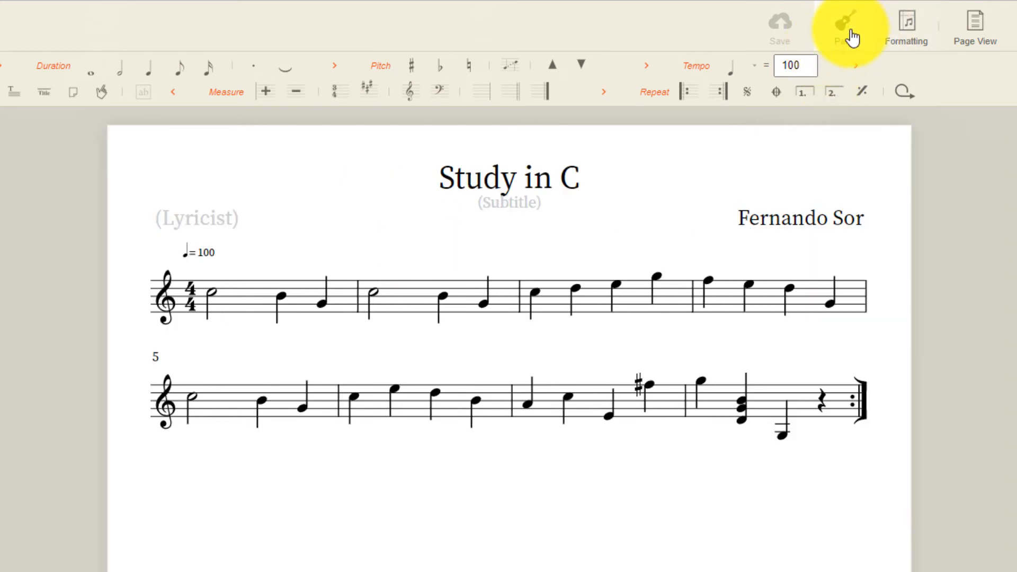
left_click(851, 28)
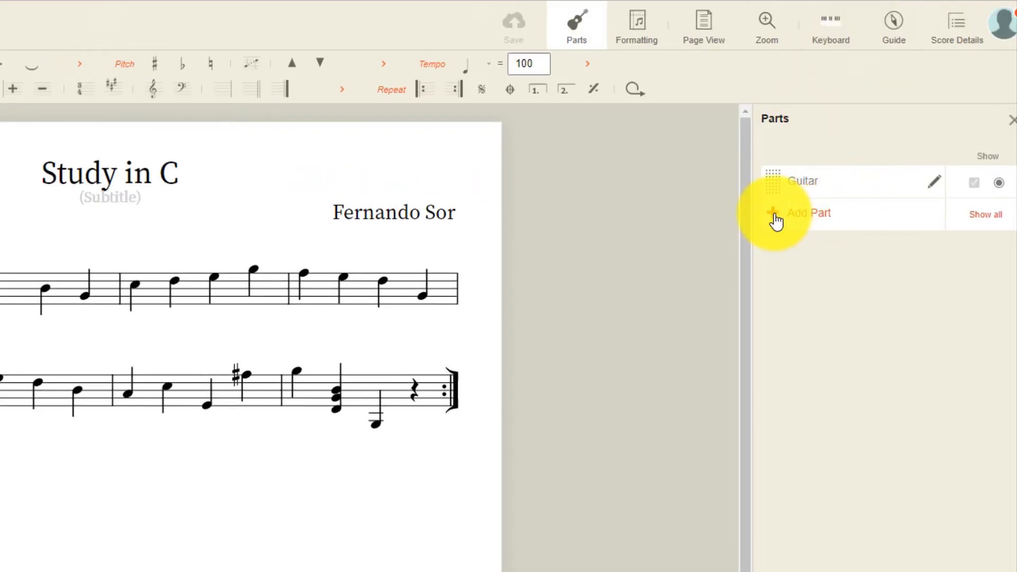
left_click(776, 221)
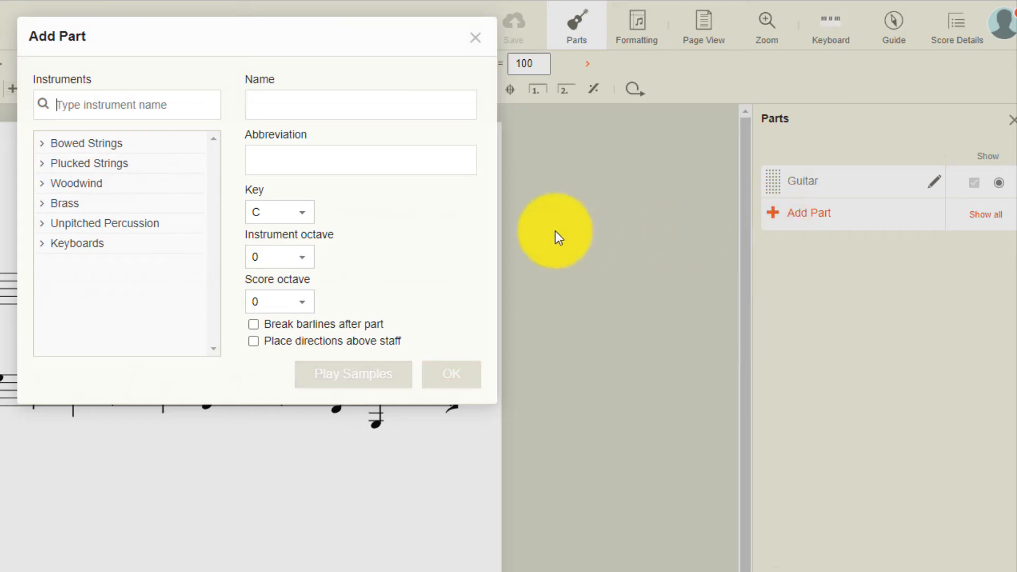
left_click(44, 164)
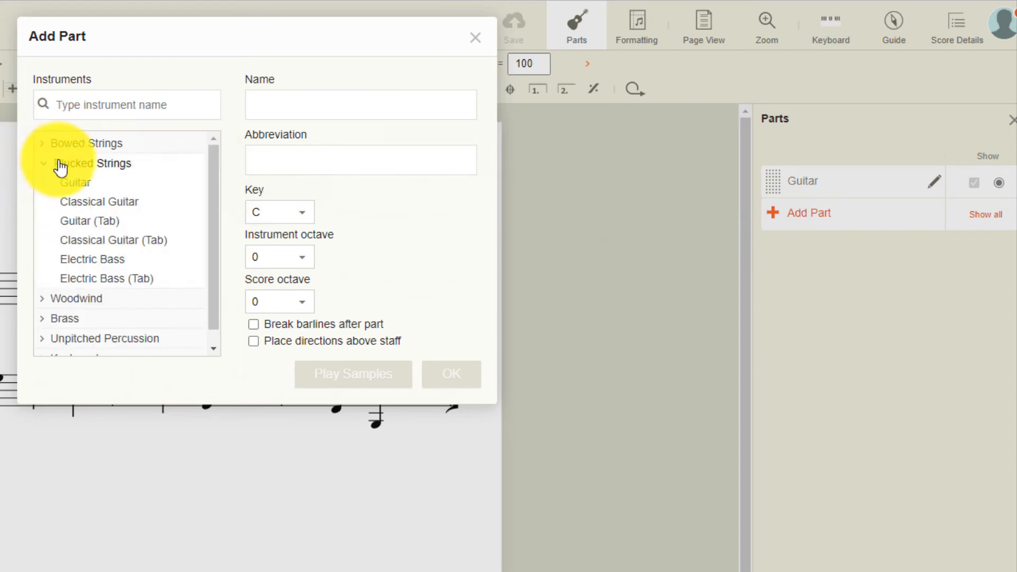
left_click(117, 224)
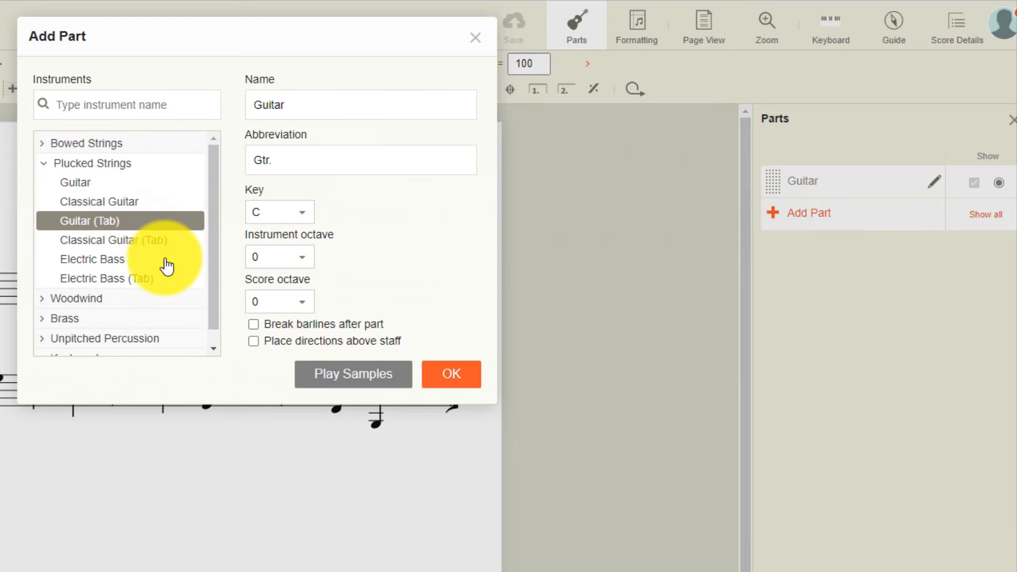
left_click(456, 380)
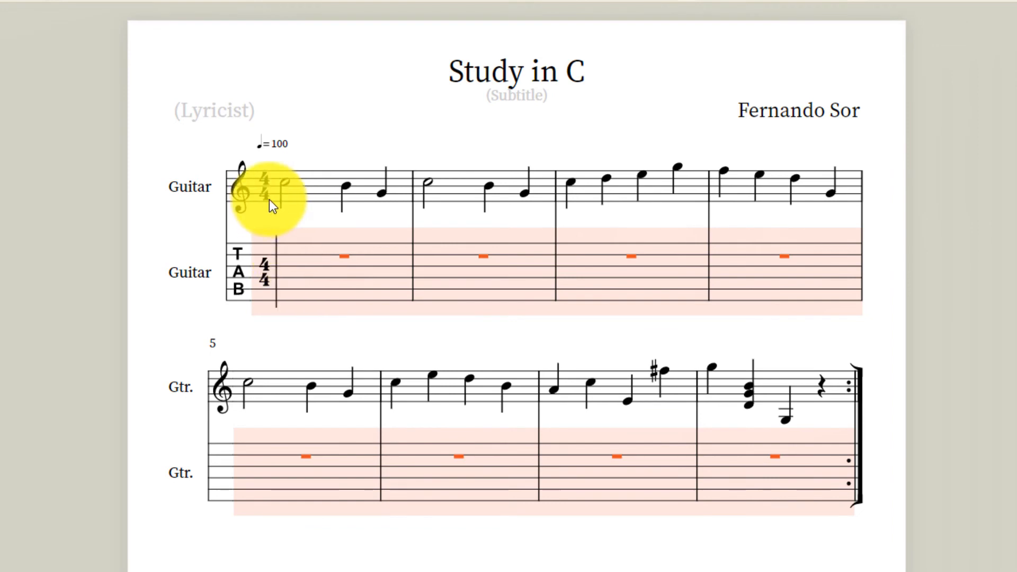
- Copy measures 1 through 8 of the standard guitar staff and paste them into the tab staff from measure 1
left_click(291, 191)
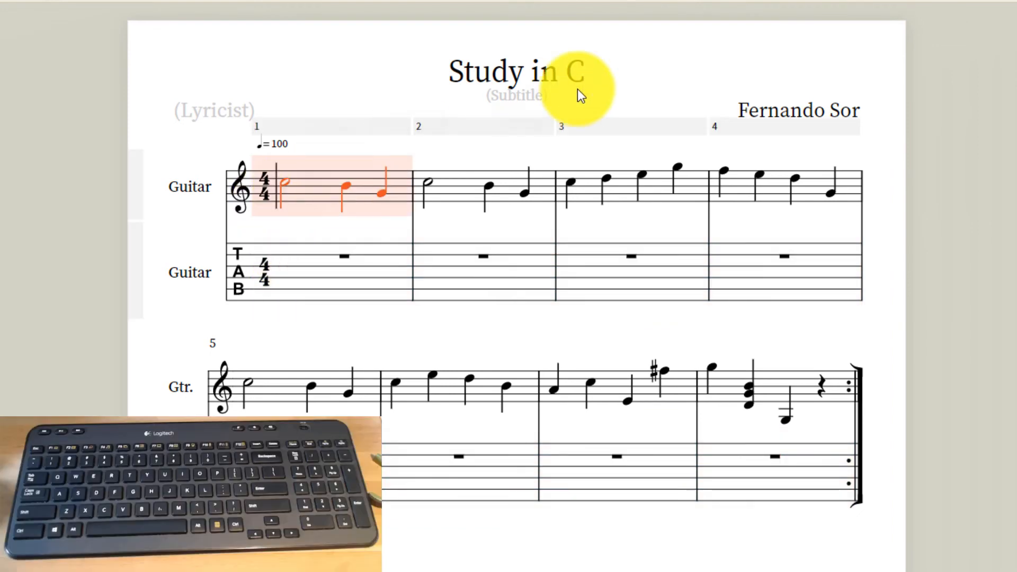
left_click(808, 394)
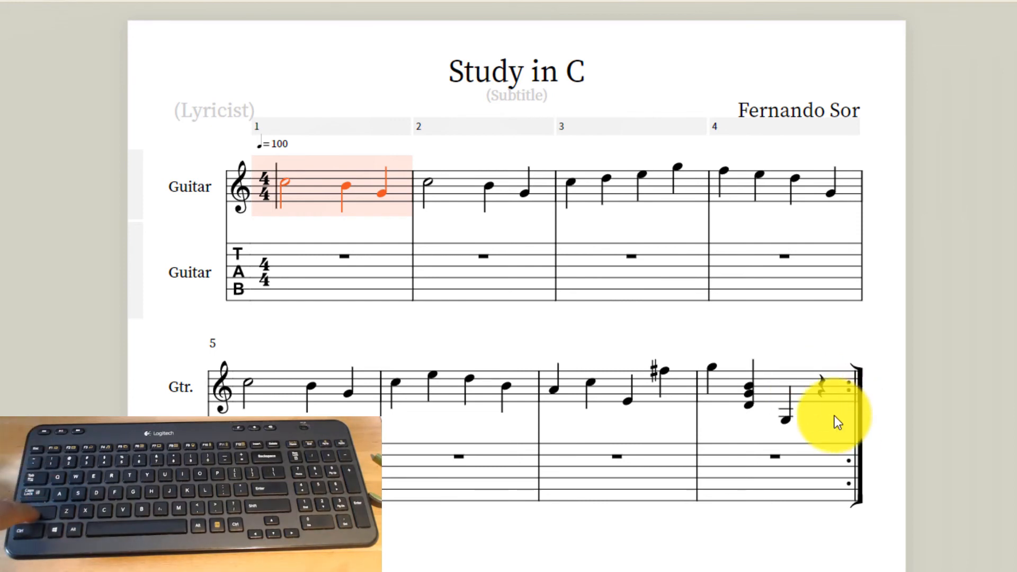
left_click(835, 395, "shift")
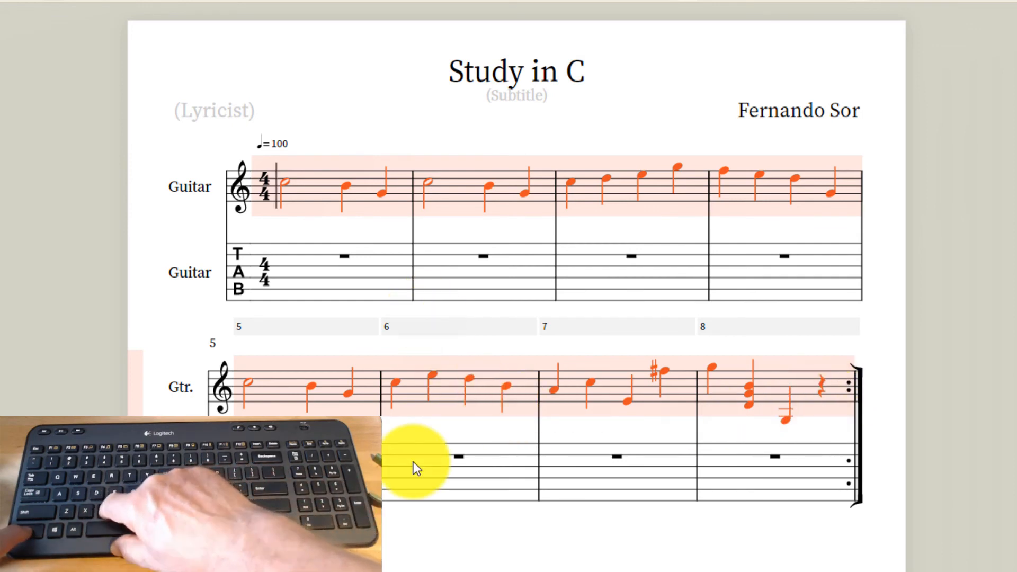
left_click(281, 271)
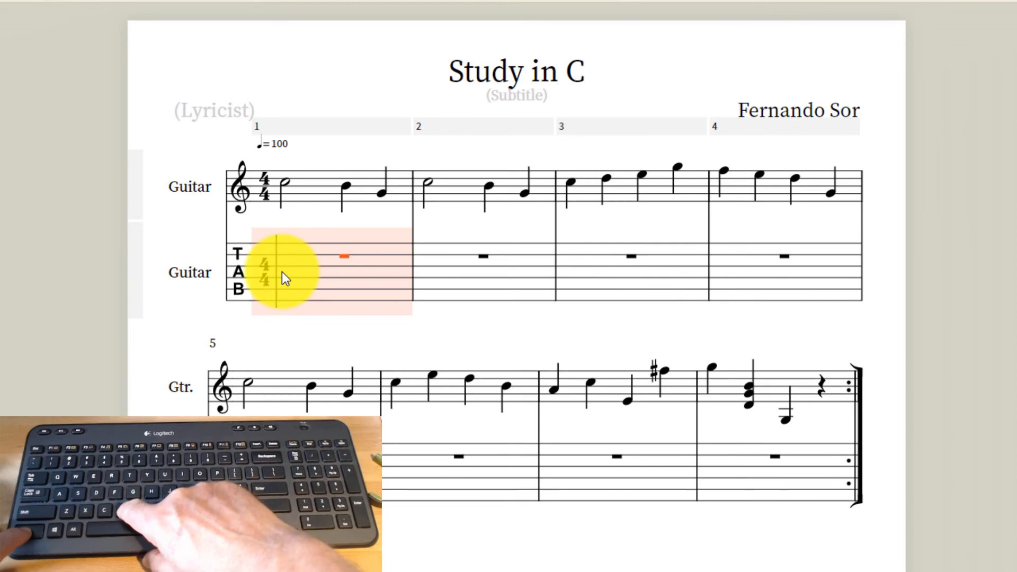
key("ctrl+v")
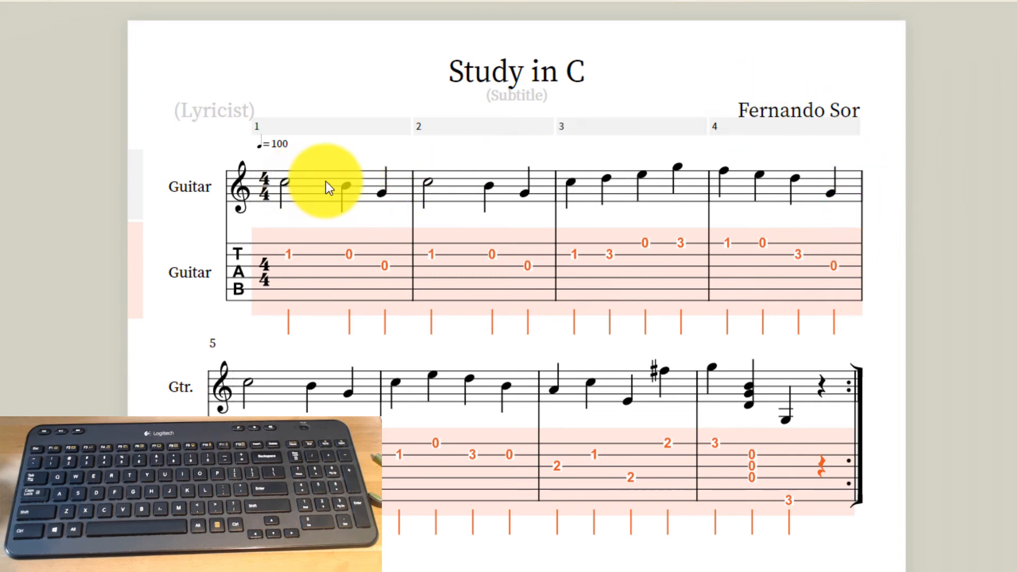
left_click(307, 183)
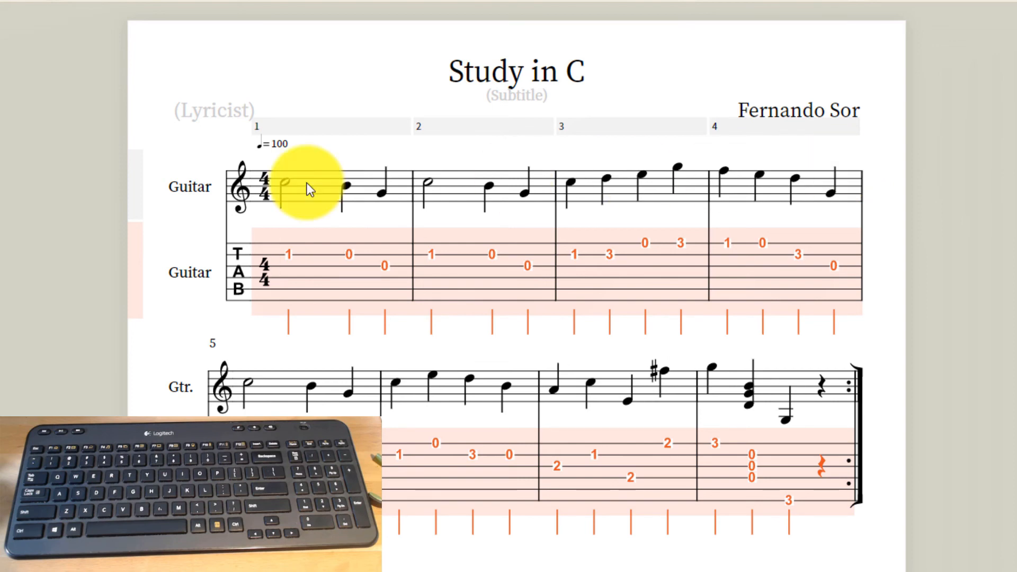